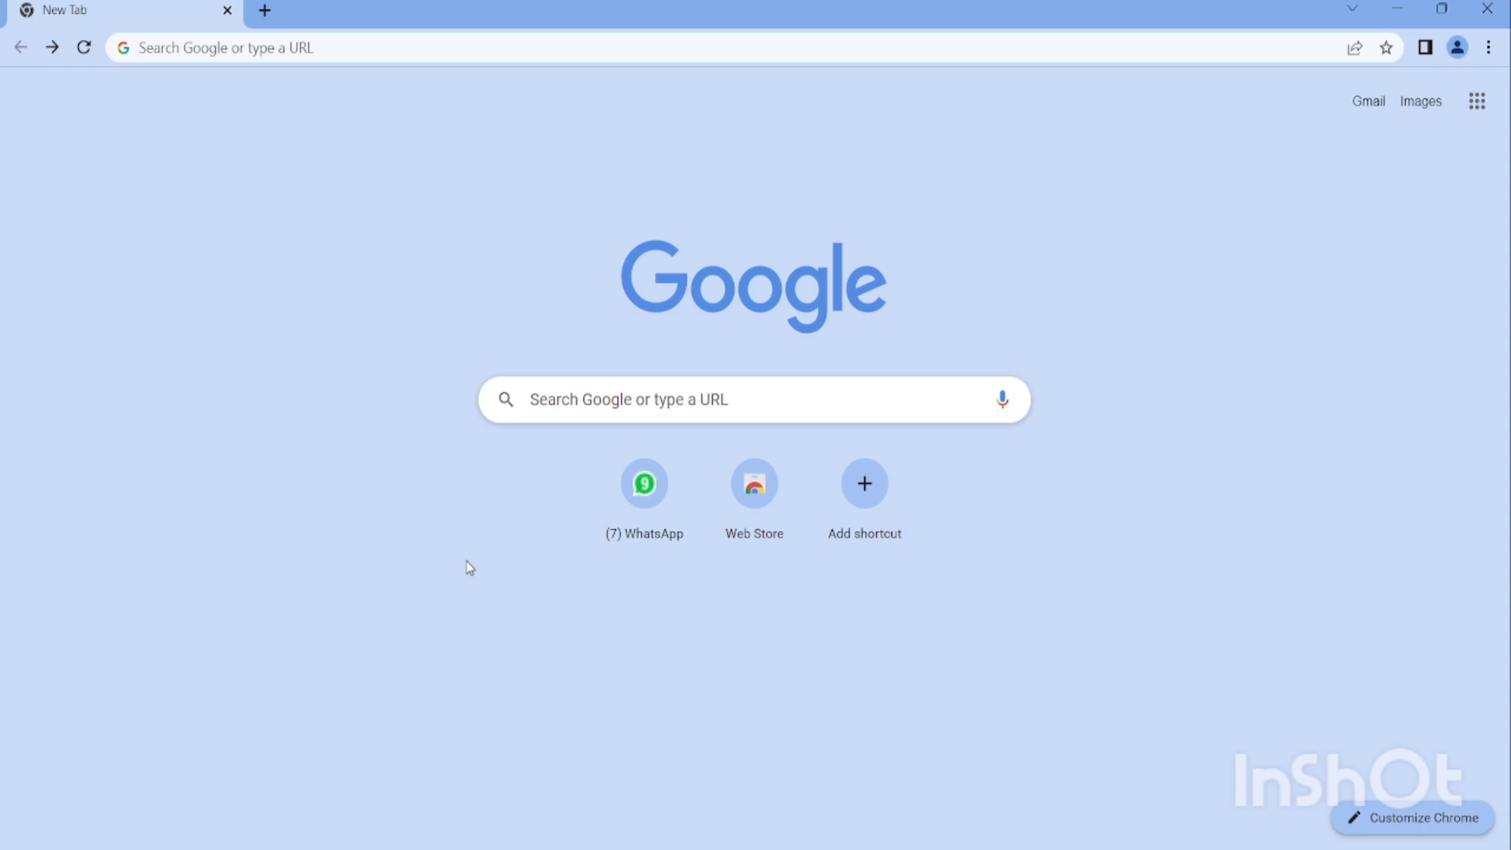
Step: Search Google for 'mht cet cell' and scroll to the State CET Cell Maharashtra result
click(555, 404)
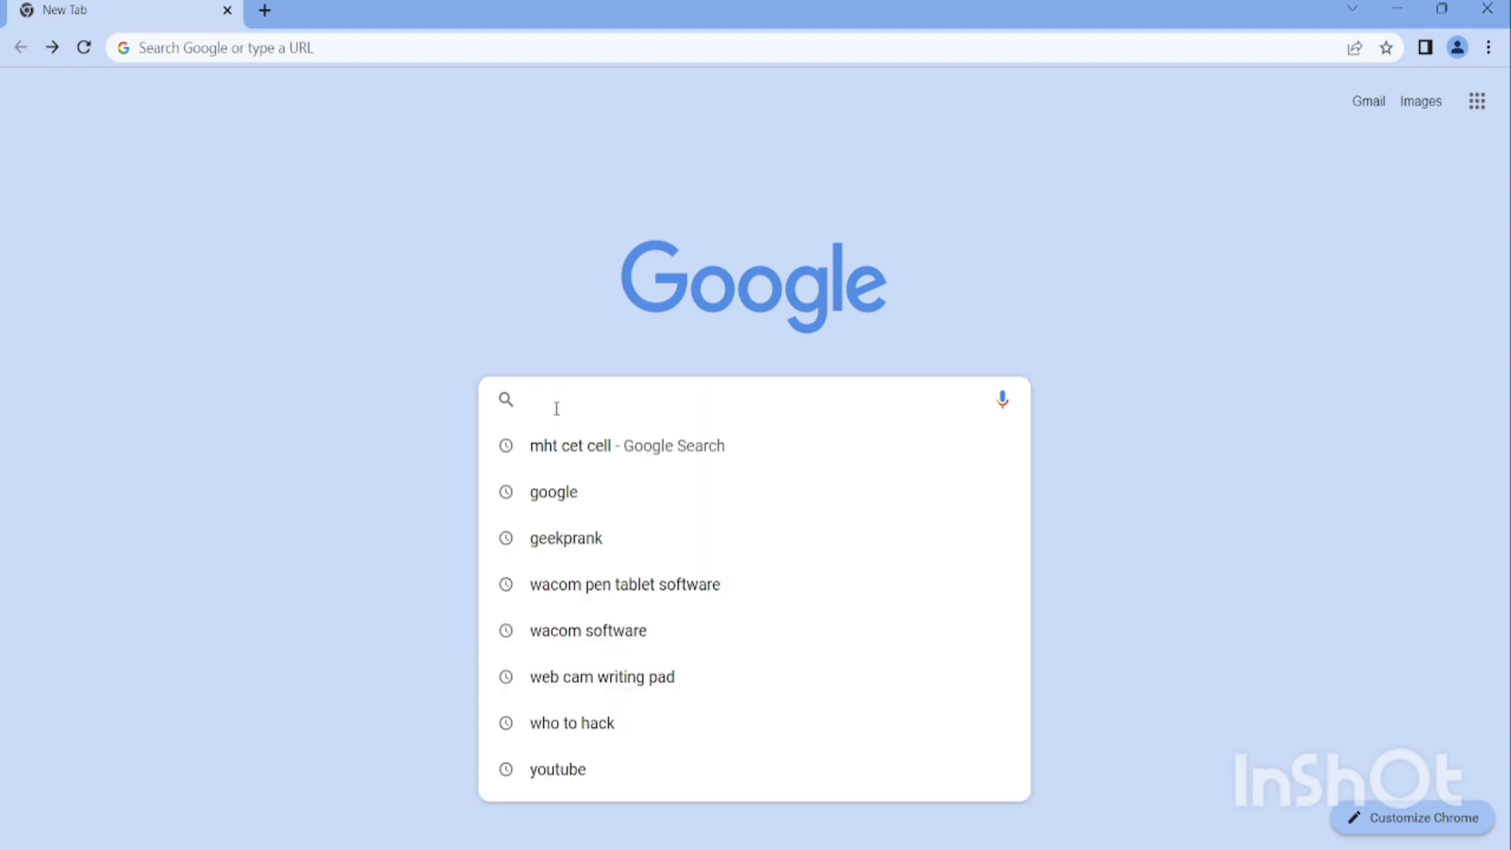
click(563, 445)
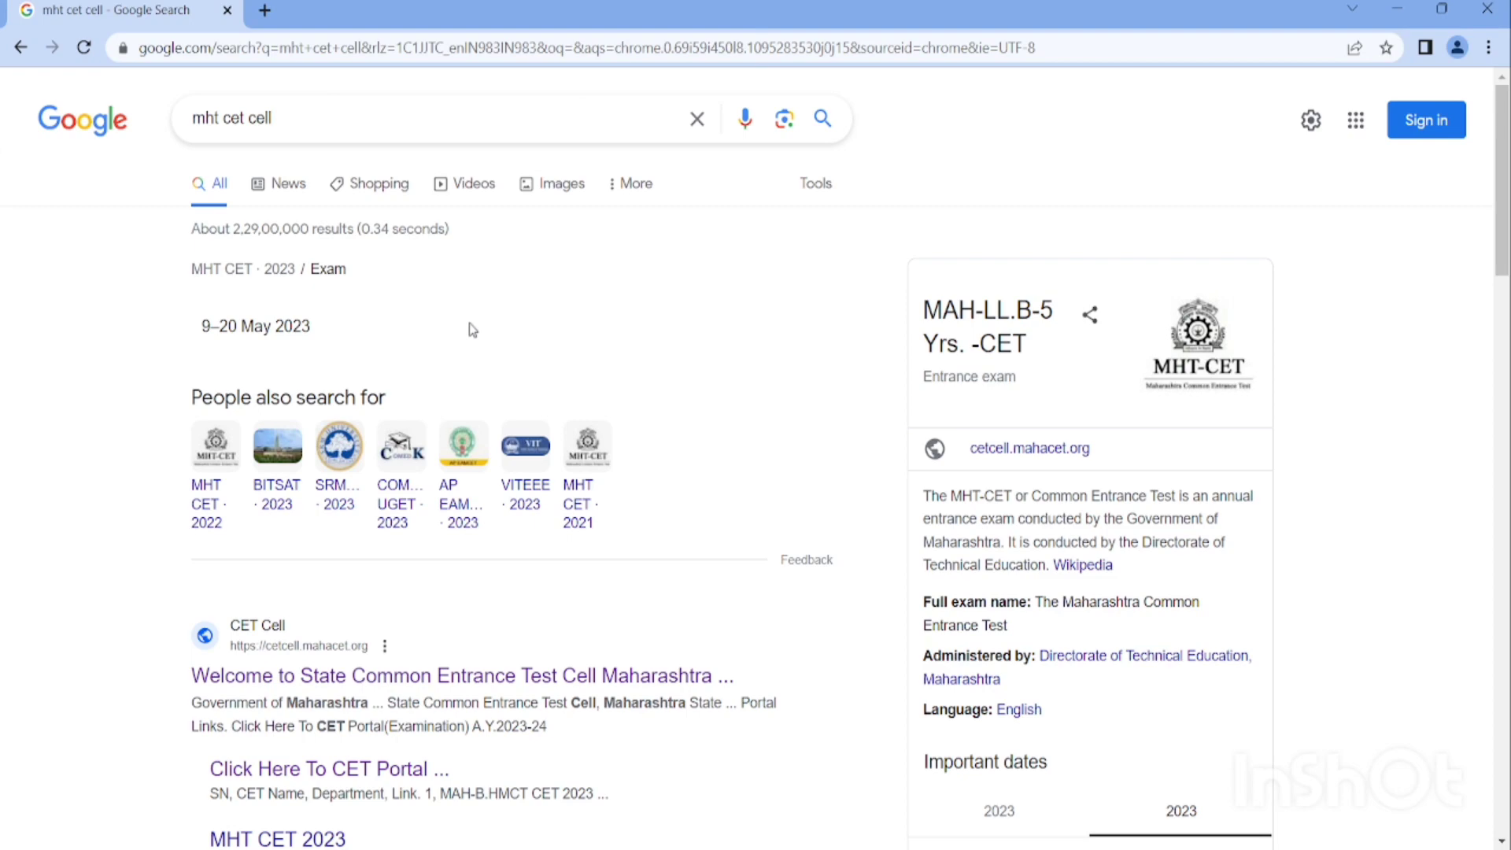
scroll(358, 508, down, 3)
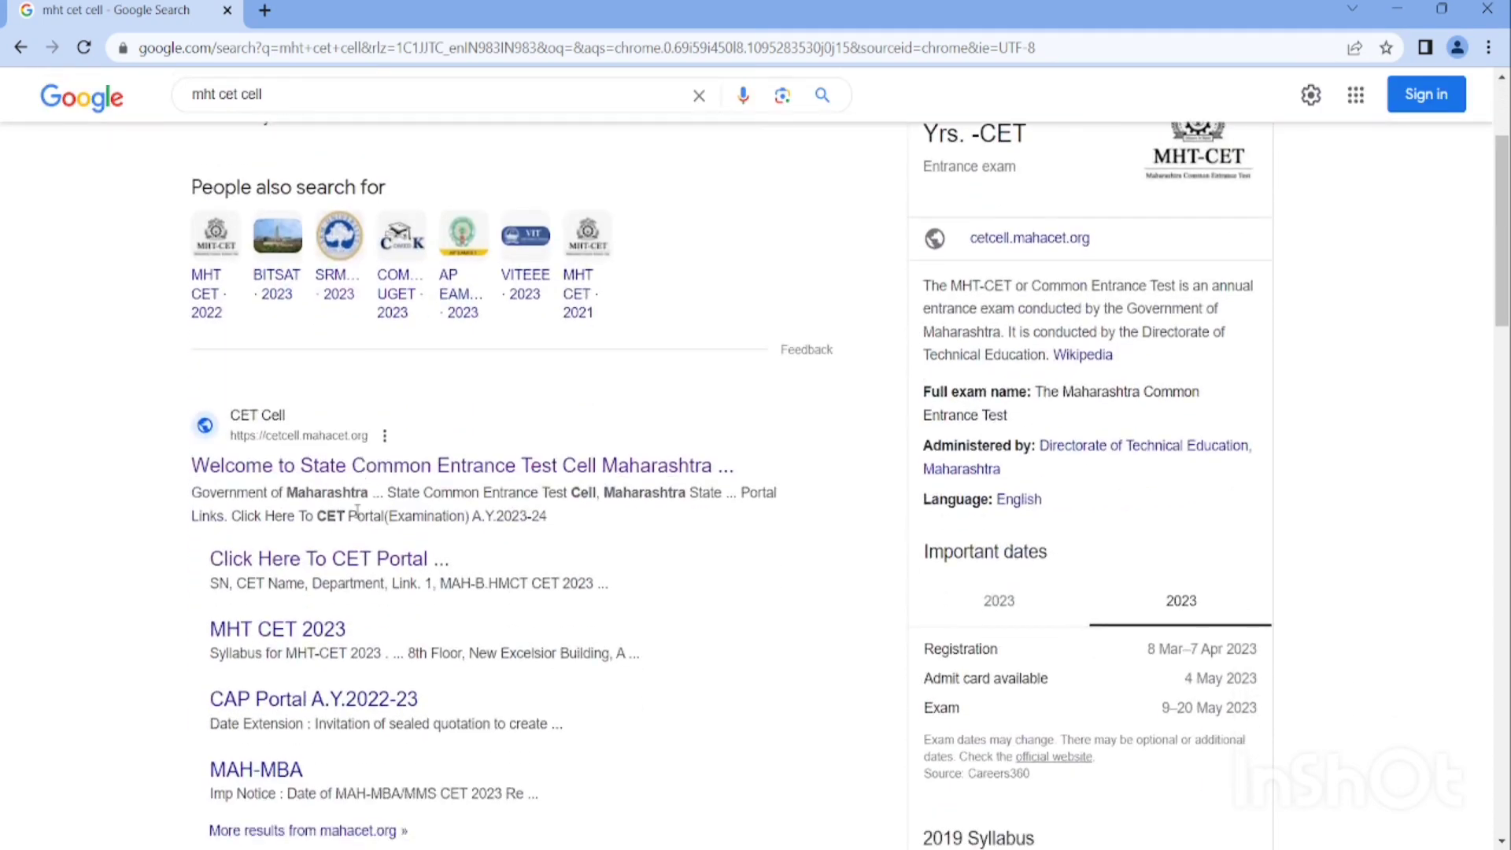
Step: Go from the CET Cell site's CET Portal (Examination) to the MHT-CET 2023 page in a new tab
click(385, 471)
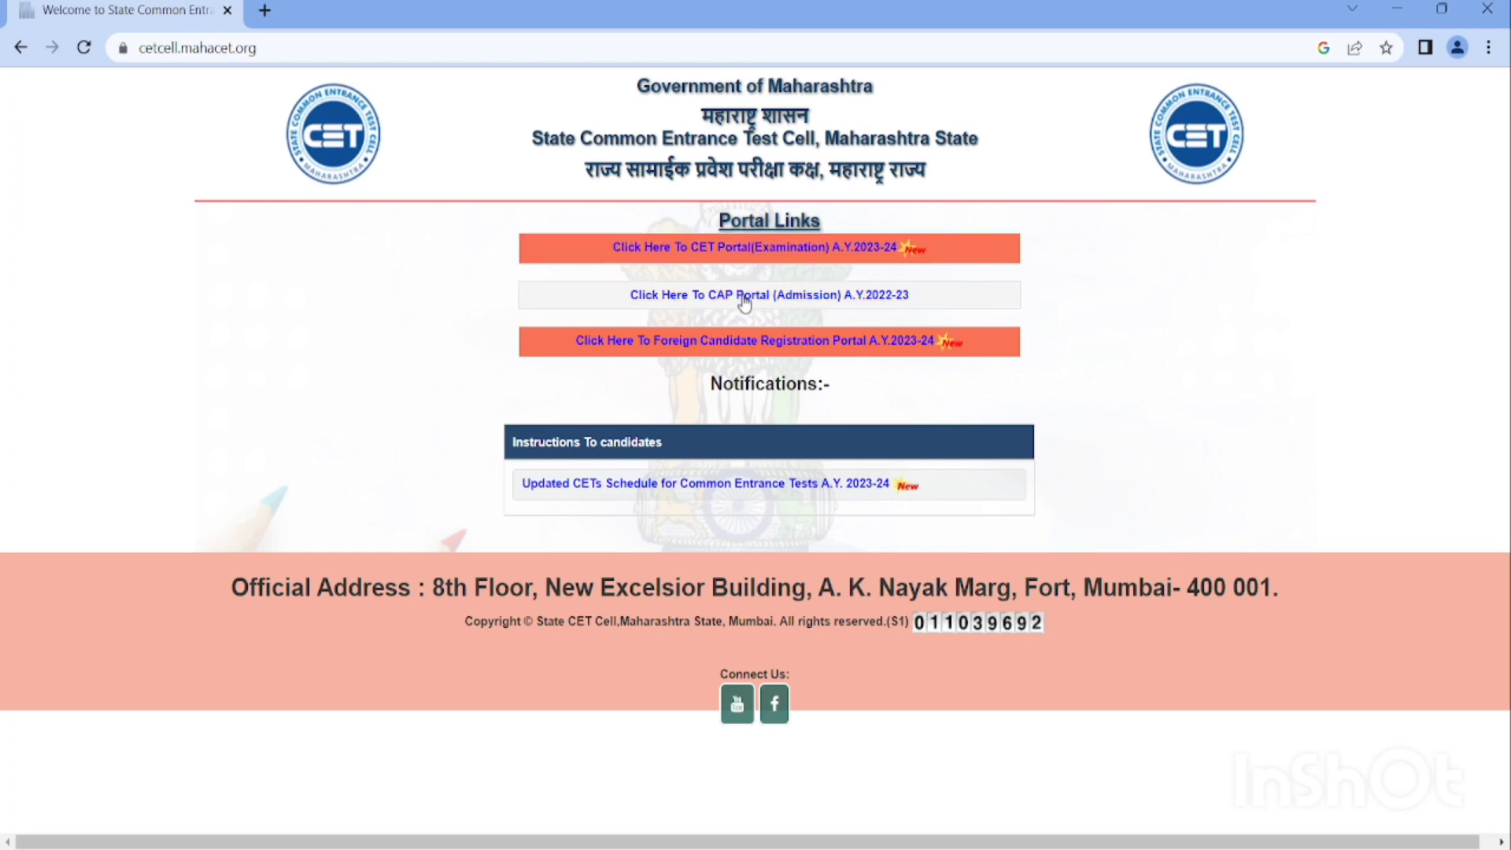
click(733, 247)
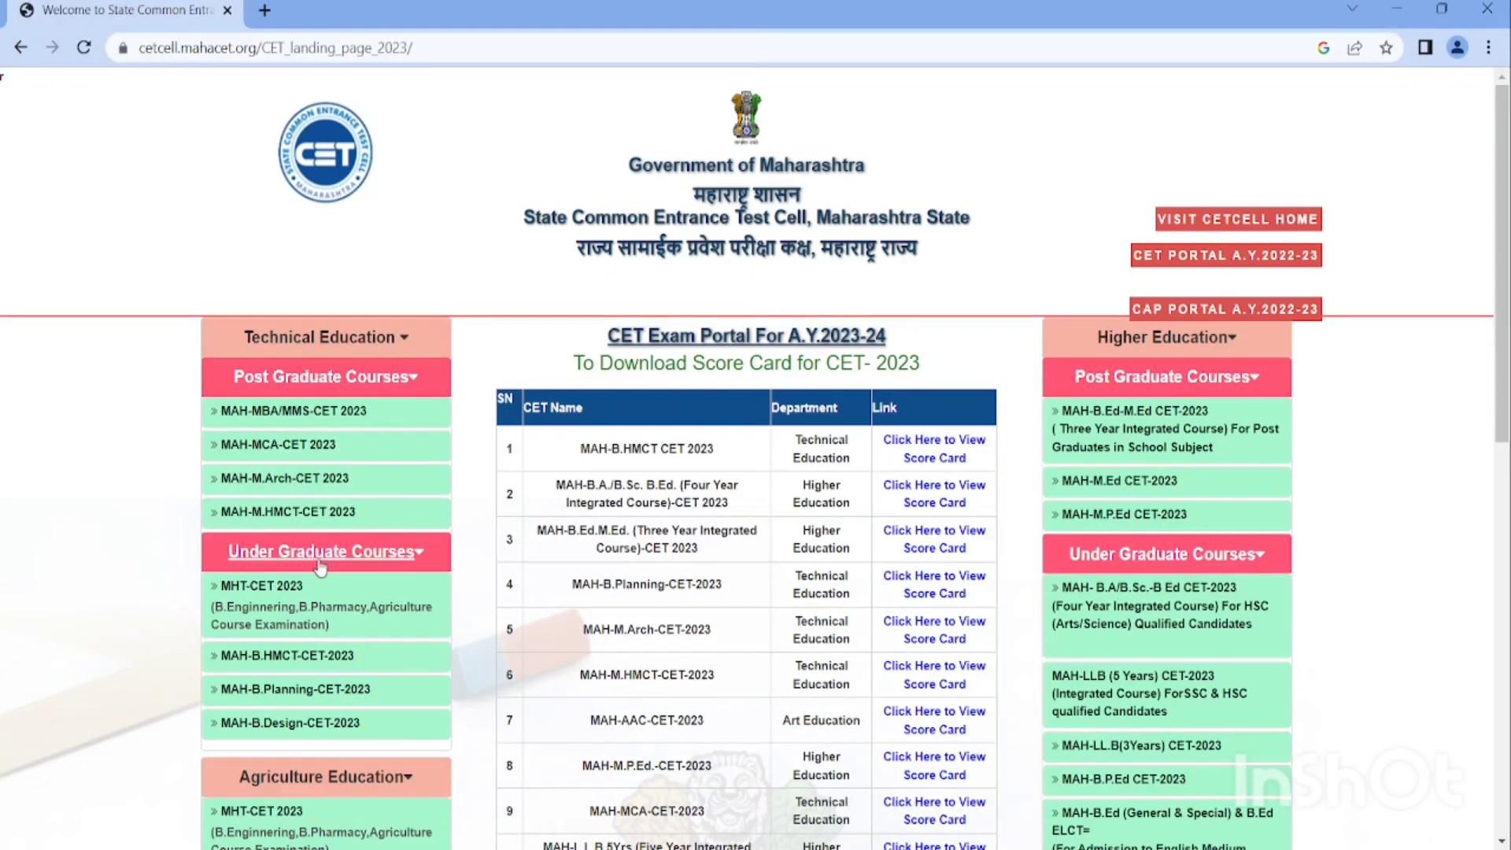
scroll(322, 565, down, 2)
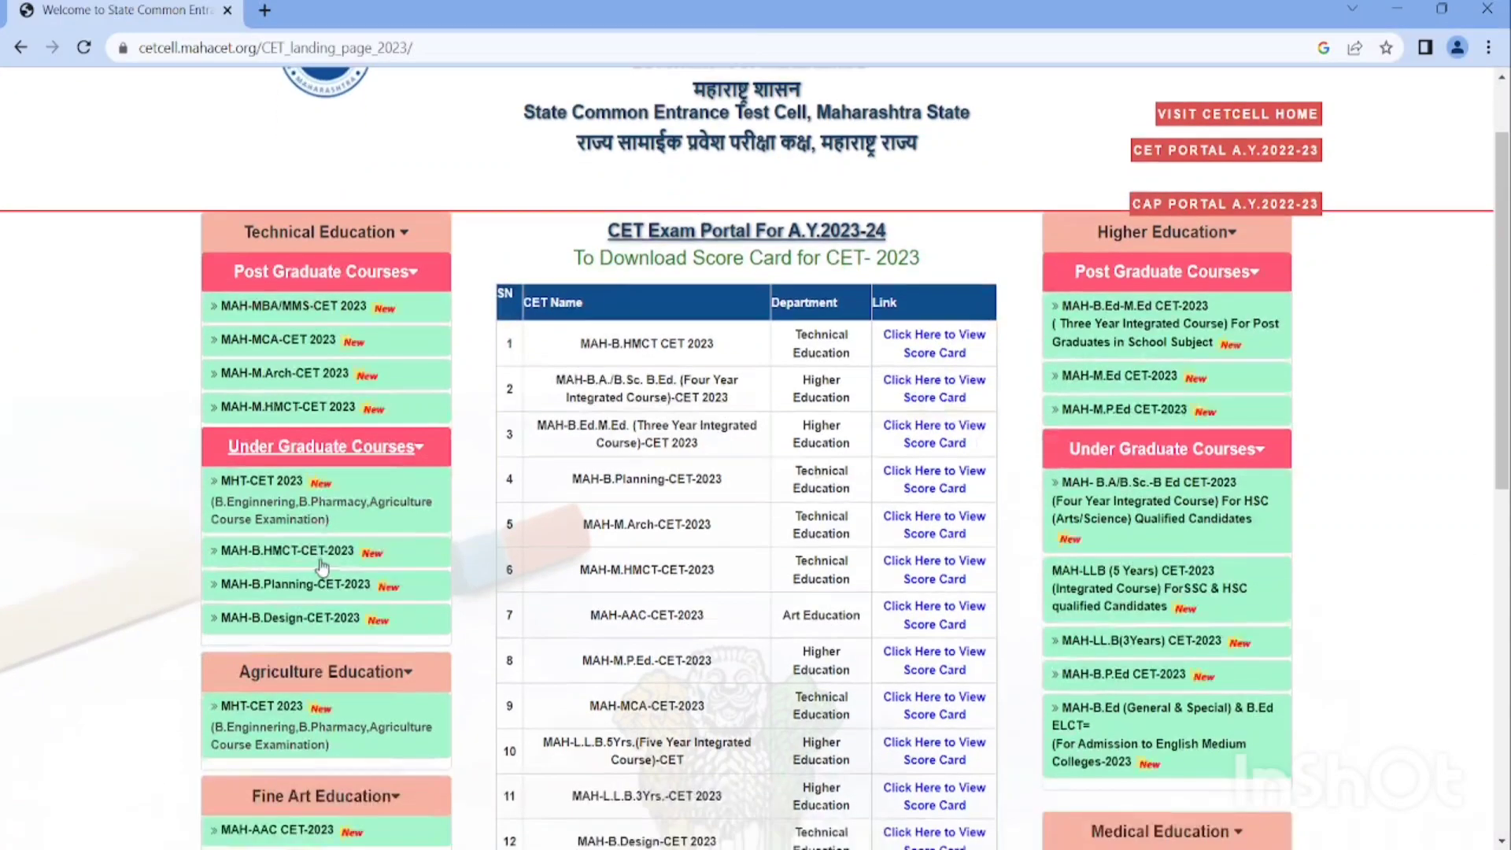
click(319, 506)
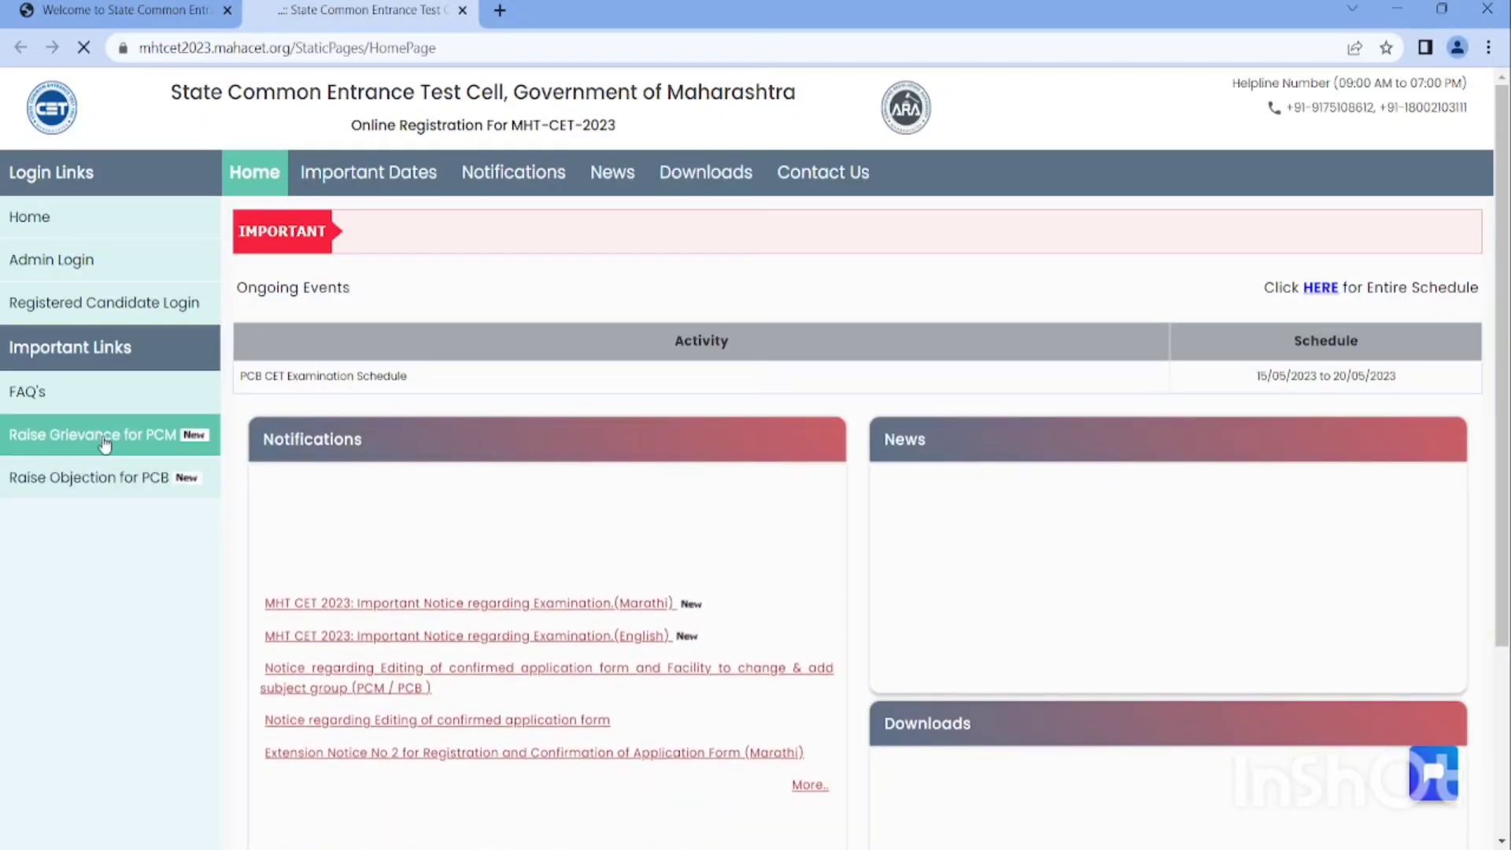
Step: Open the PCM Raise Grievance login and enter the candidate's roll number and password
click(105, 444)
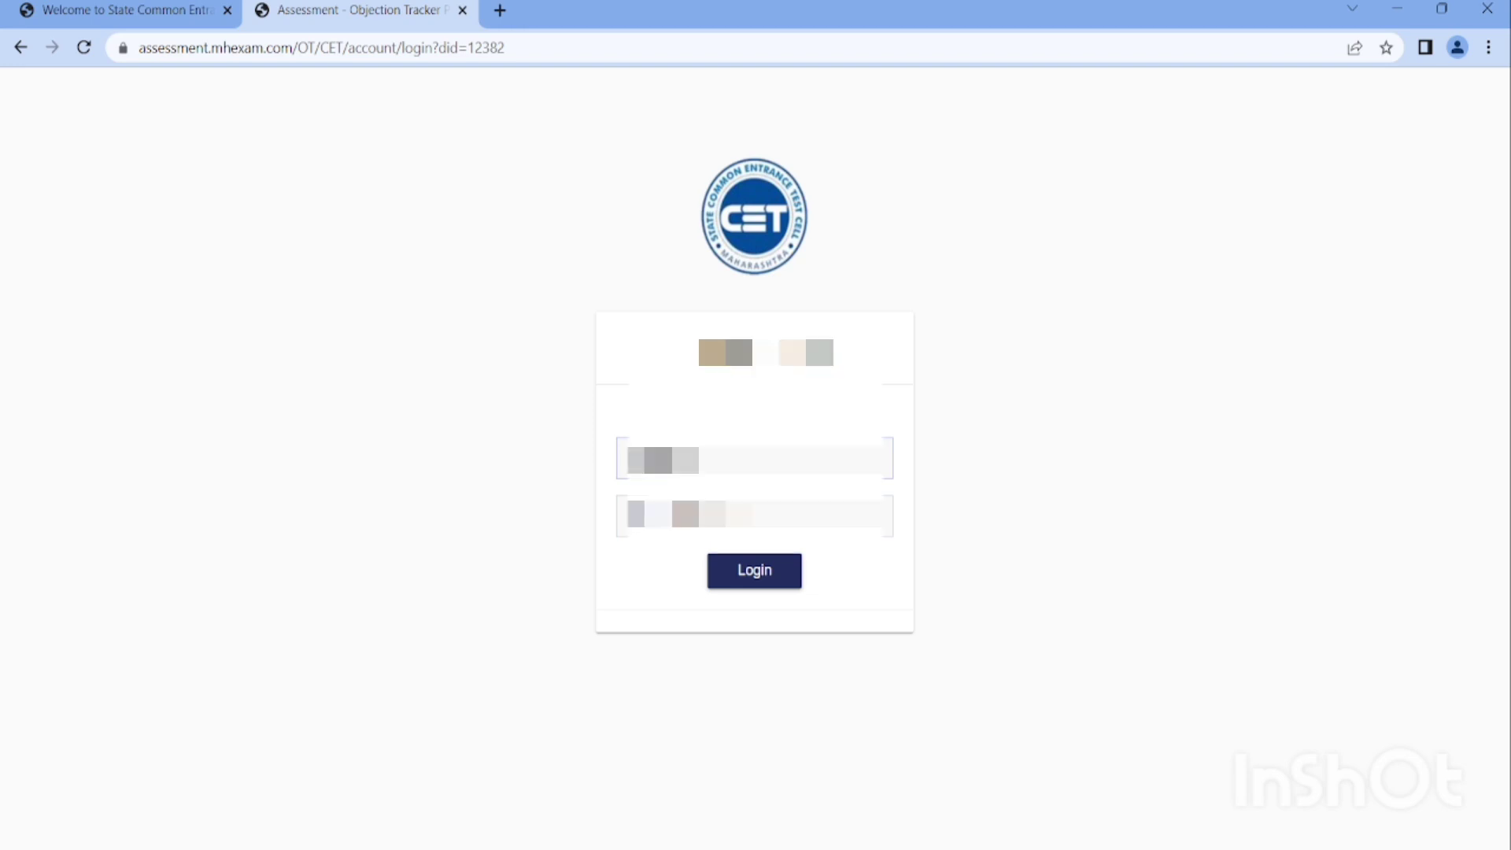
text(2)
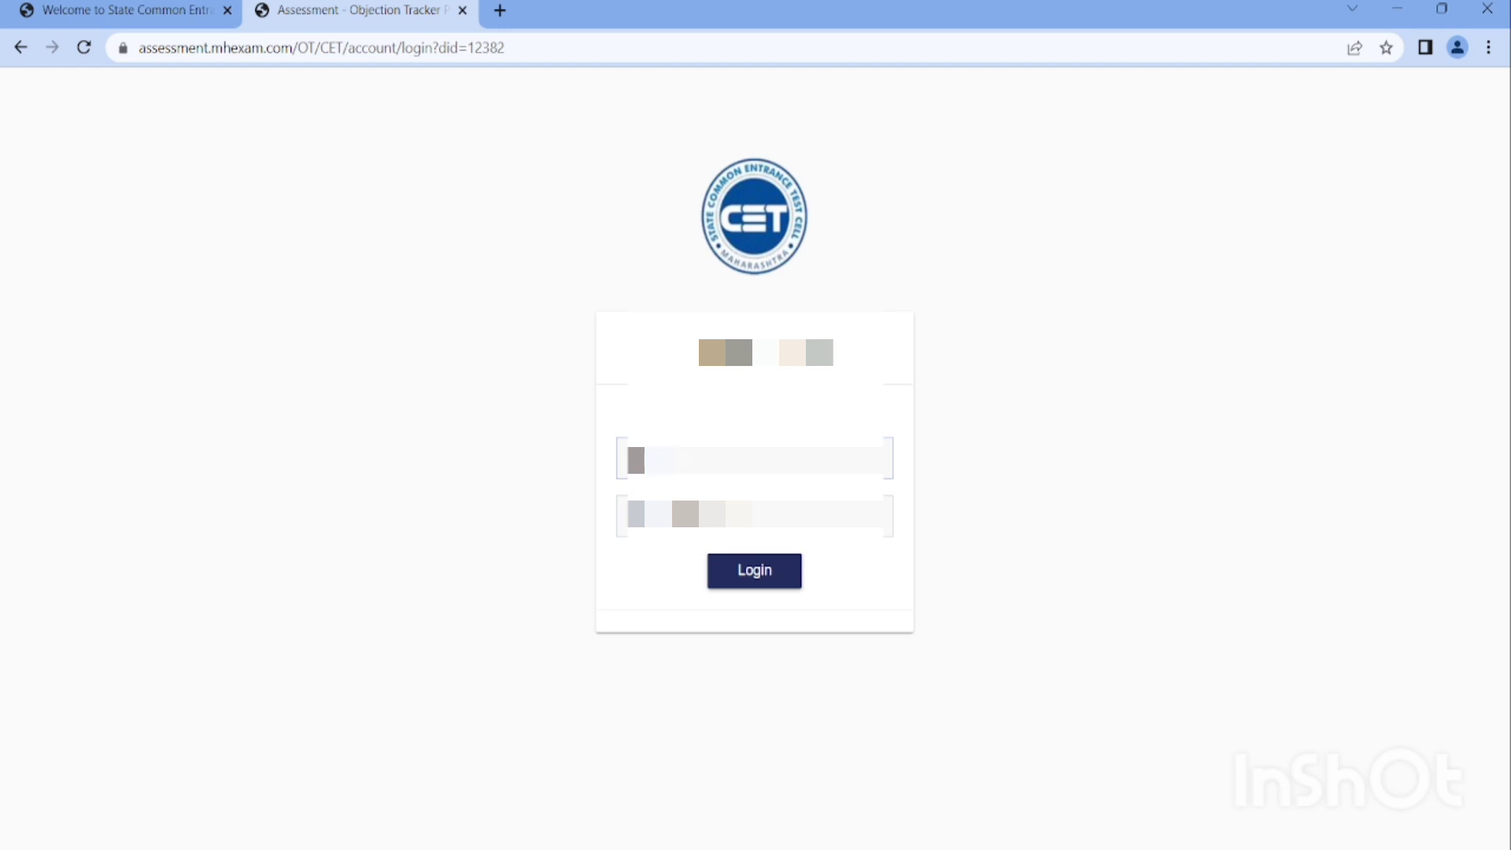
text(0a)
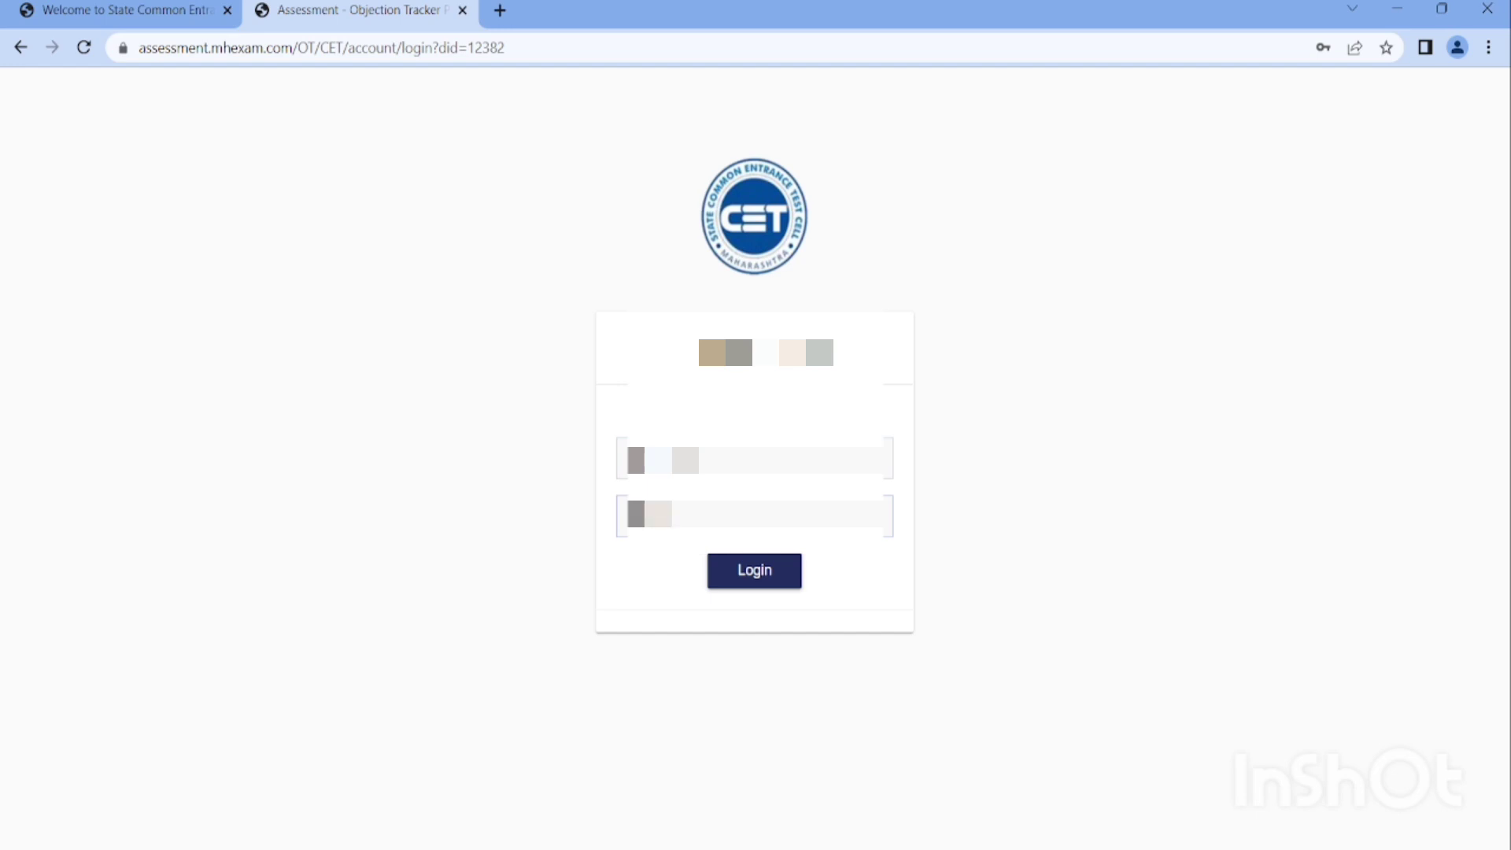
Step: Log in and view the instructions noting Rs 1000 per objection raised
click(743, 571)
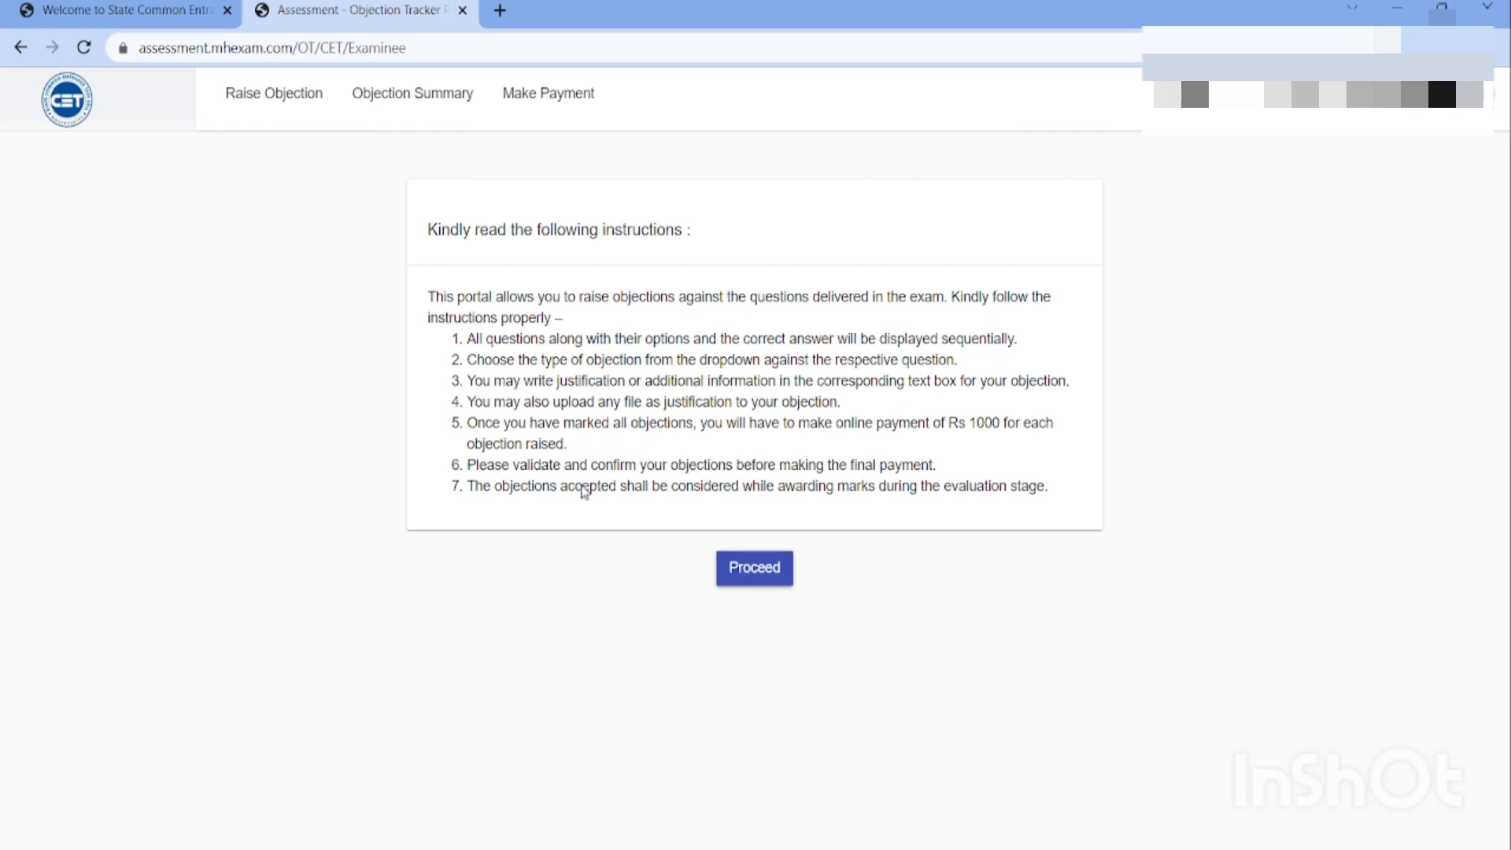
Step: Proceed past the instructions to the Raise Objection response sheet, starting at Physics question 1
click(746, 577)
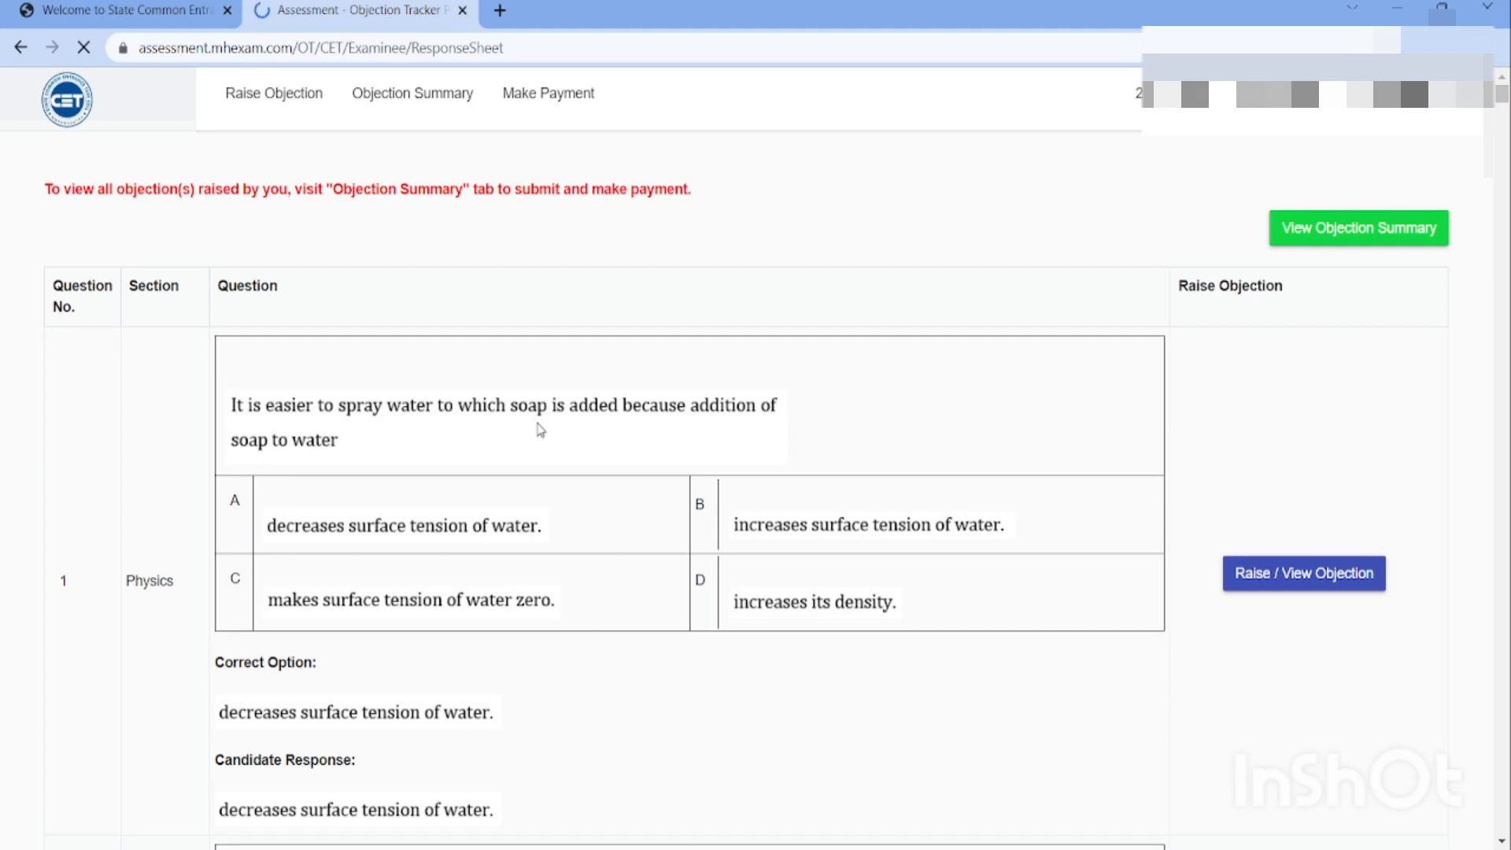
Step: Scroll the response sheet to Physics question 2, answered NAND gate where NOR gate is correct
scroll(356, 649, down, 1)
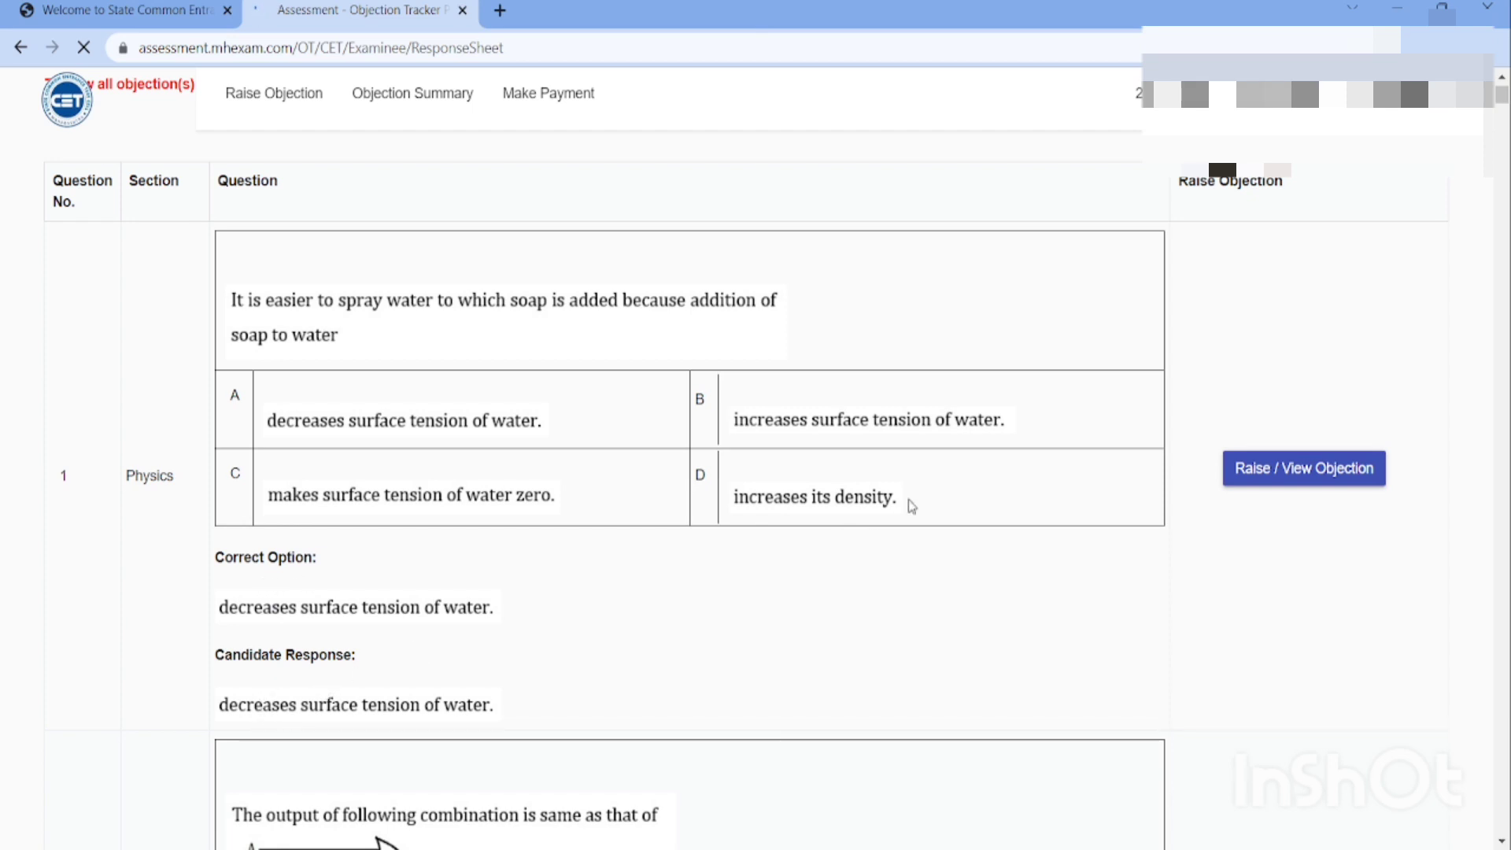
scroll(909, 499, down, 5)
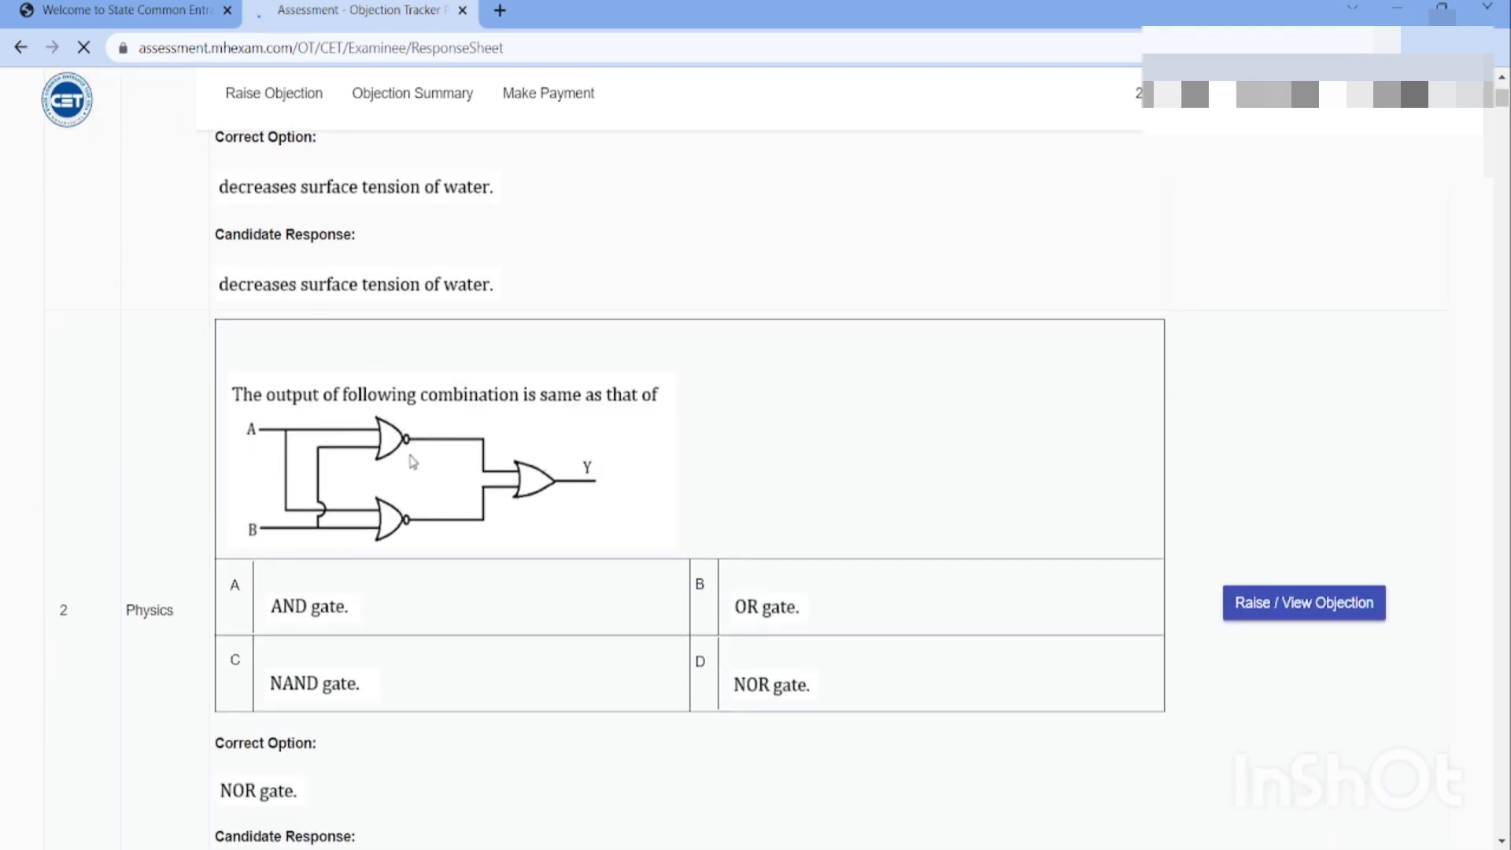
scroll(410, 445, down, 1)
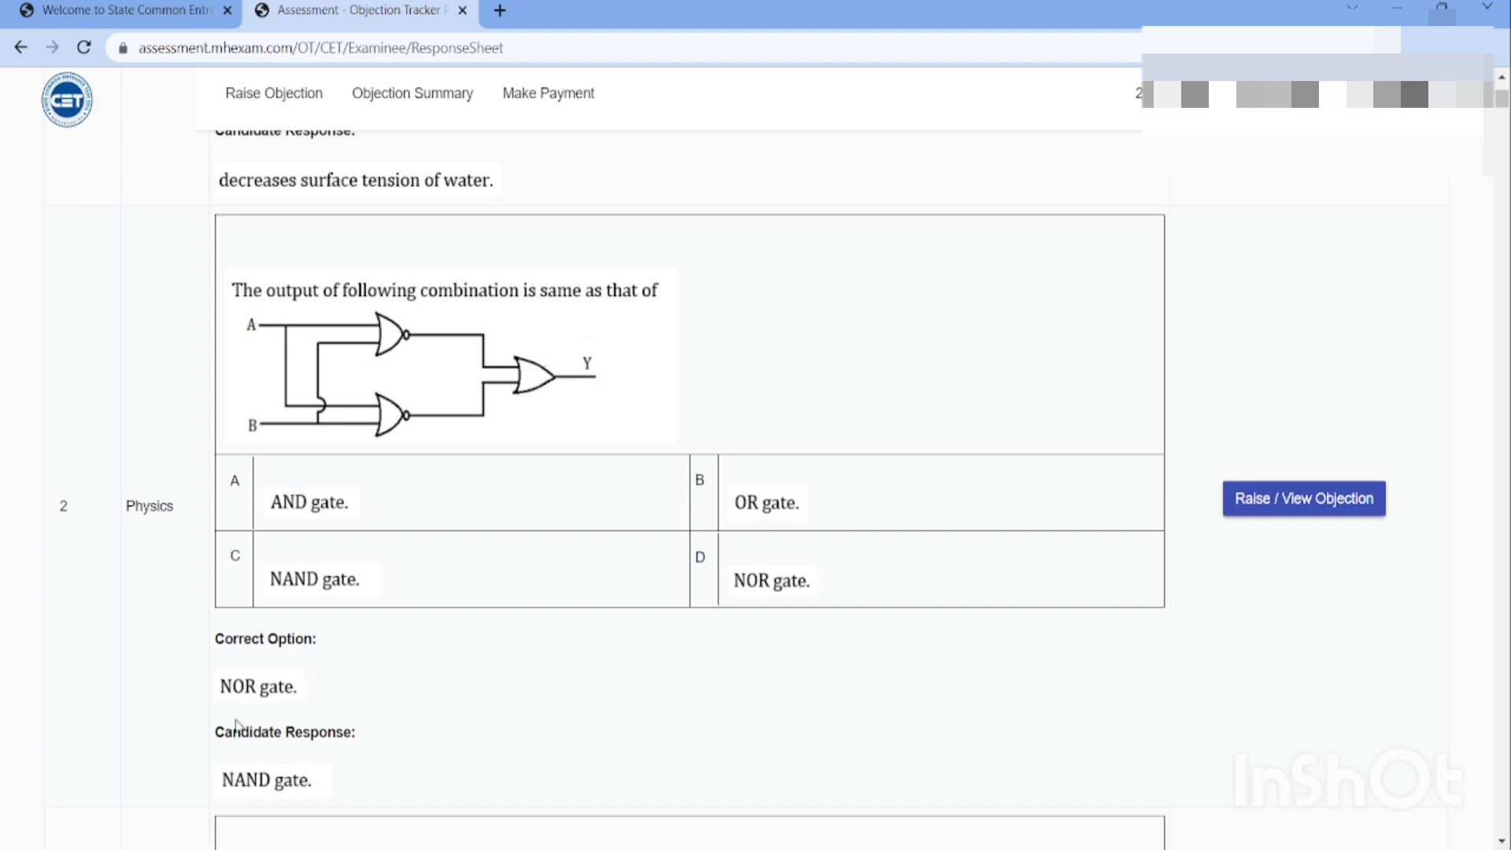
scroll(229, 669, down, 1)
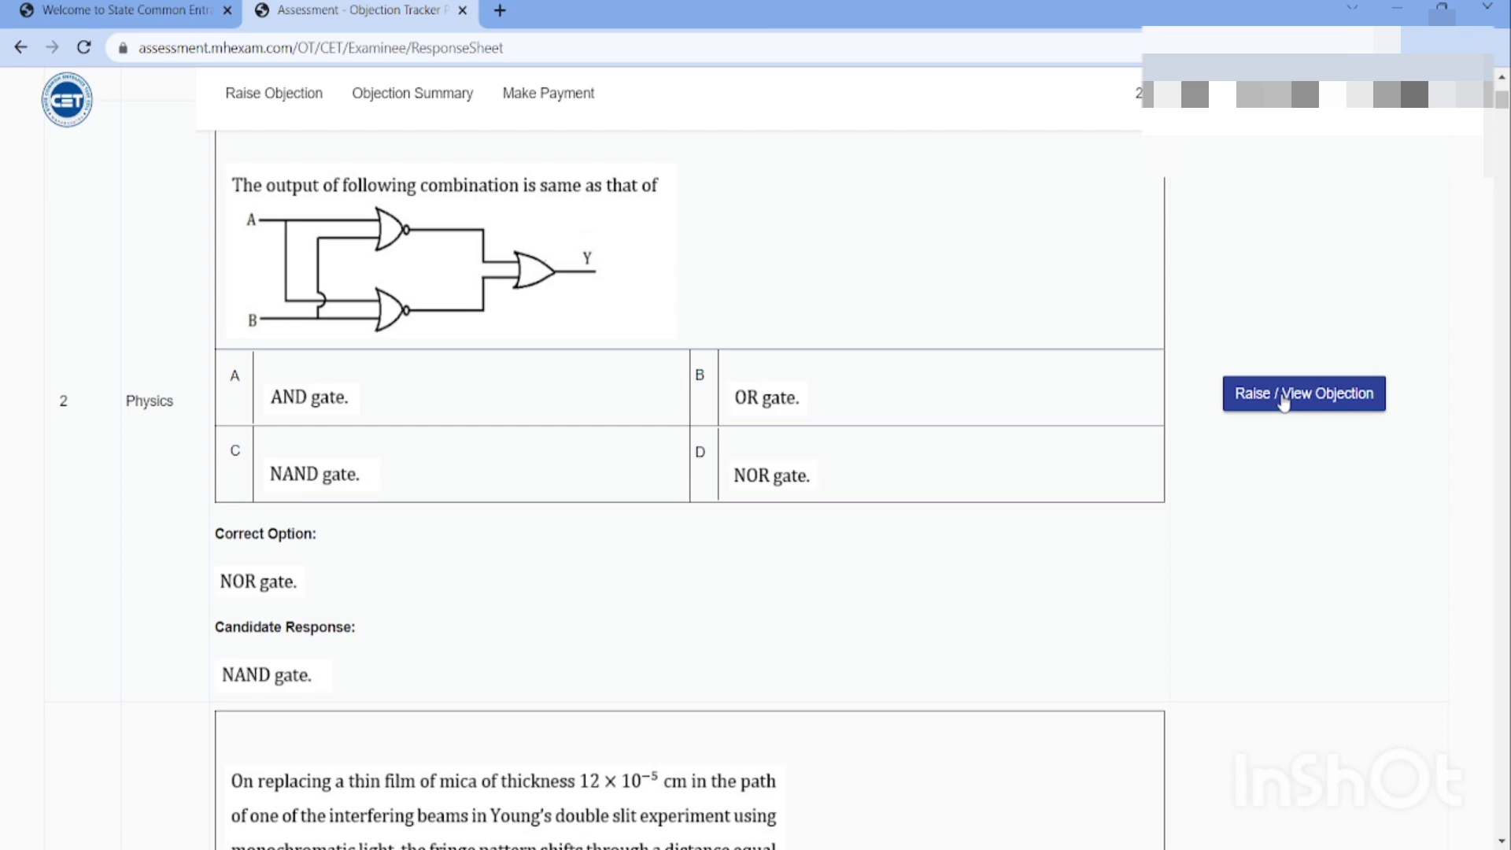
scroll(347, 399, down, 3)
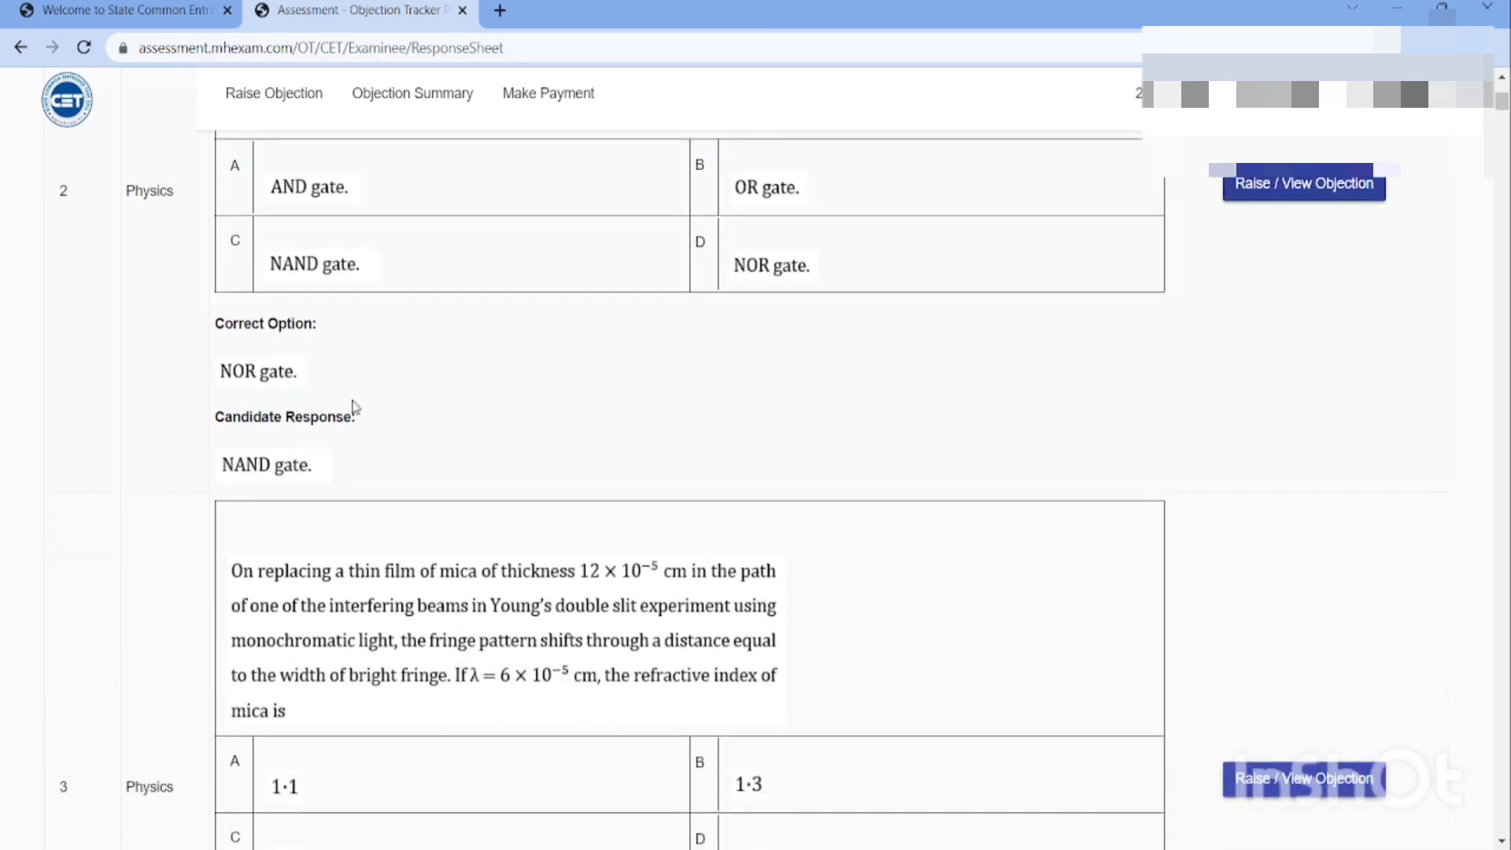
scroll(351, 406, up, 4)
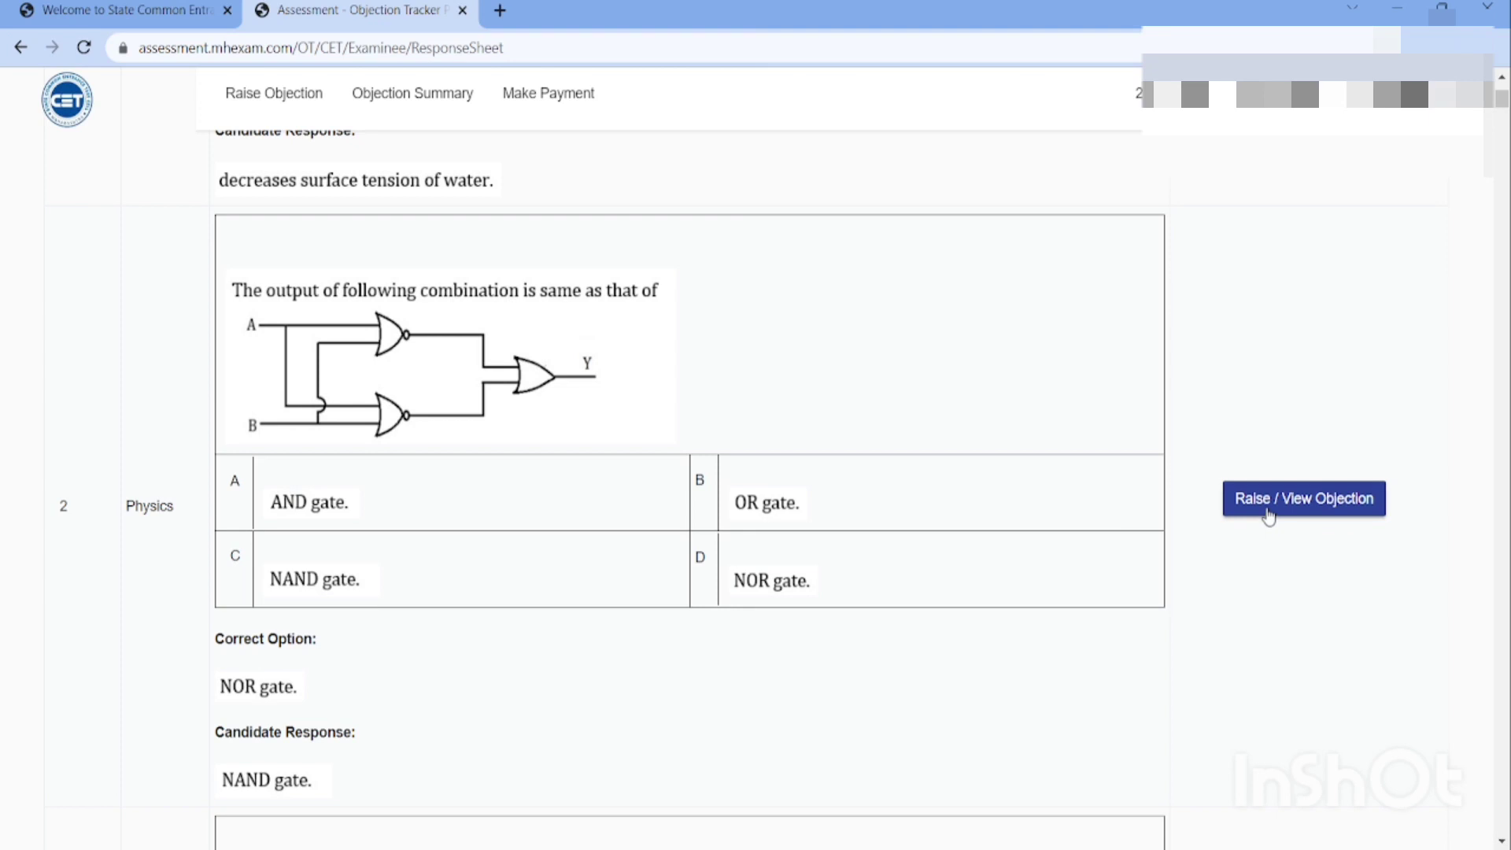
scroll(931, 439, up, 7)
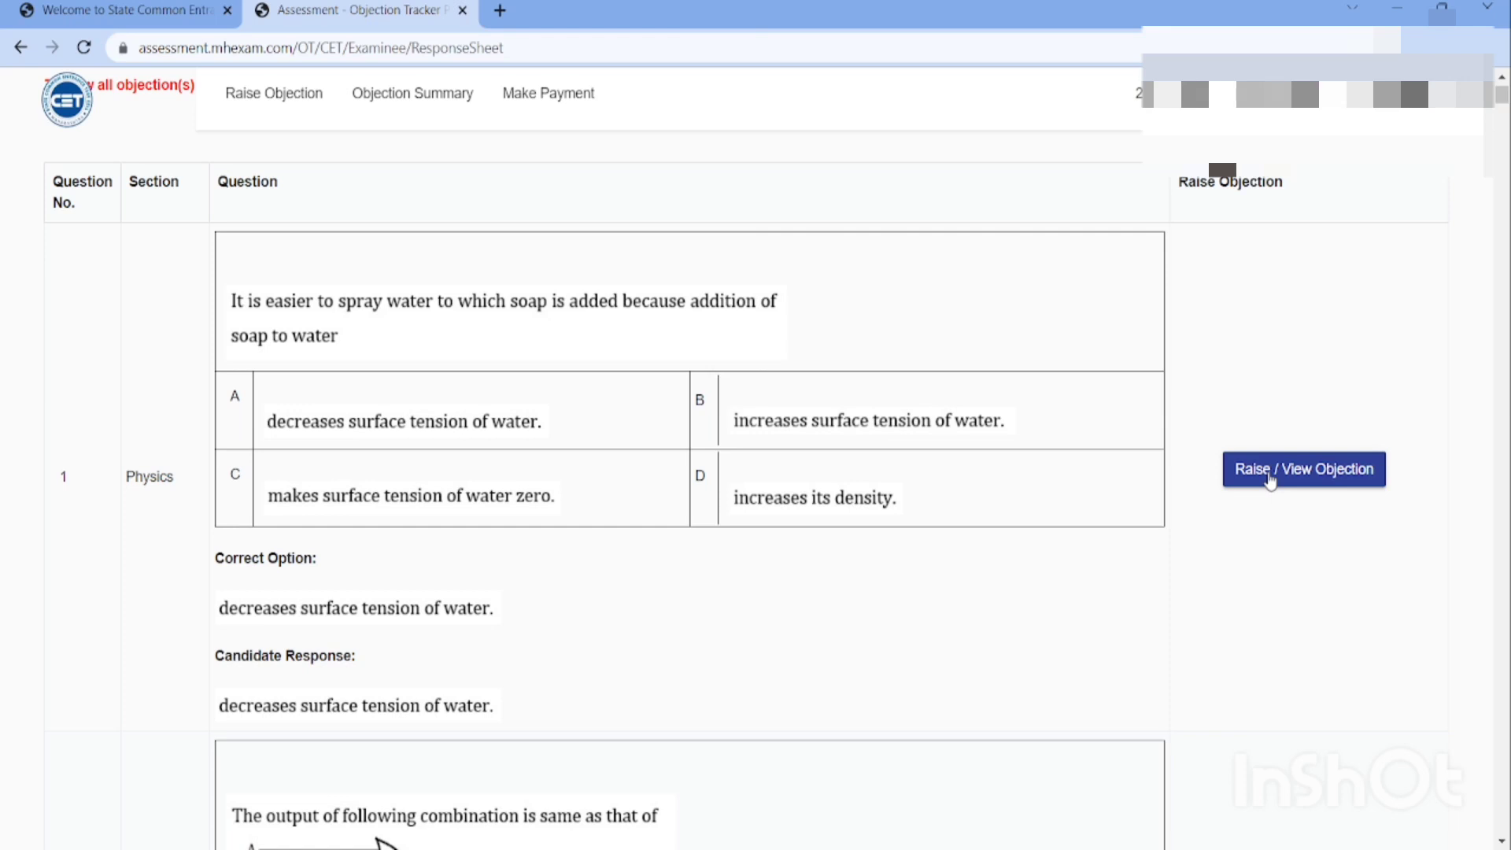
scroll(658, 327, down, 8)
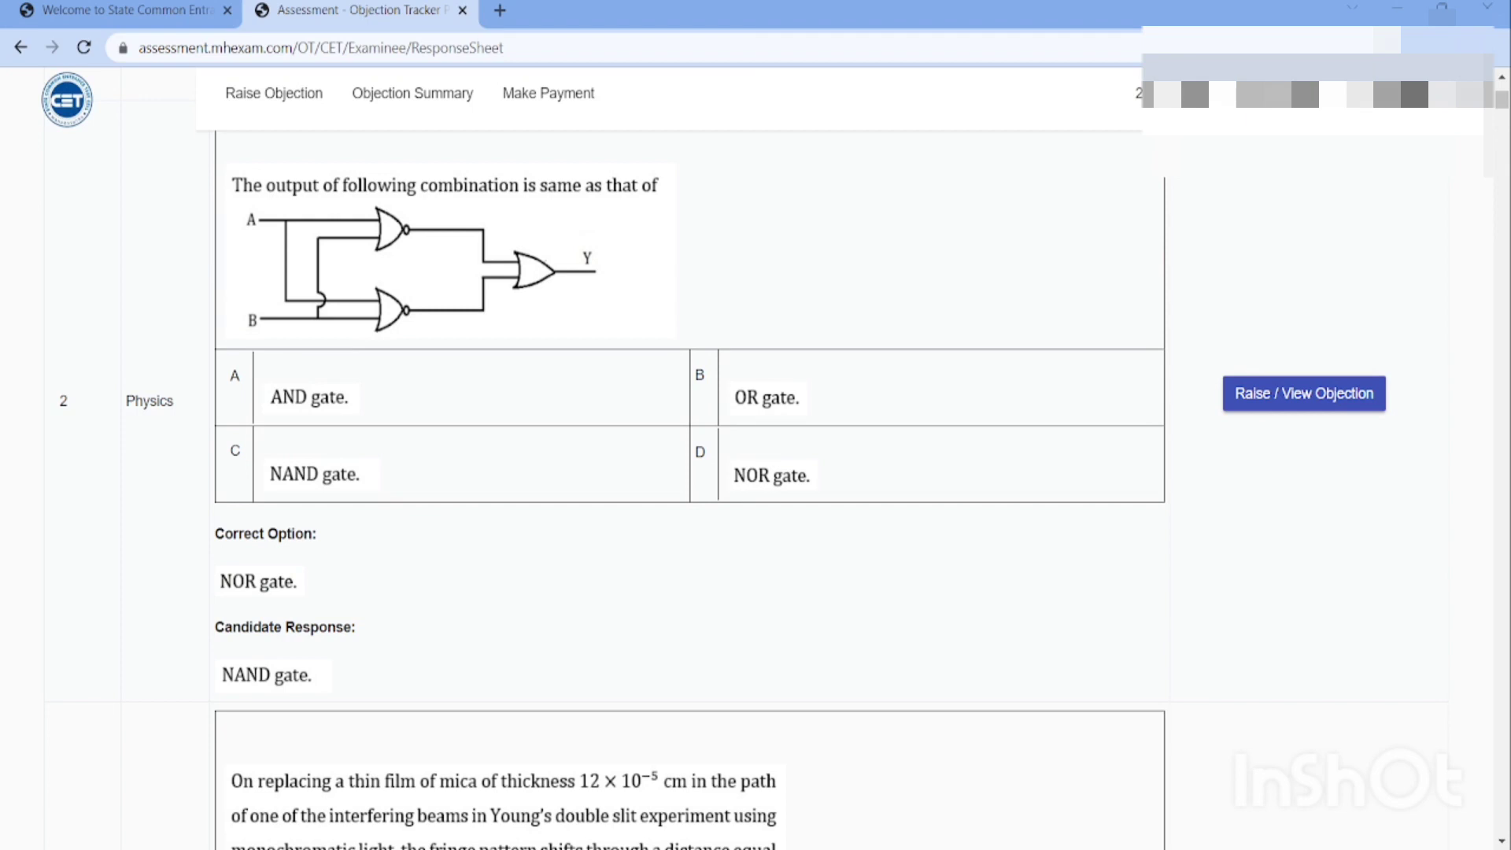
scroll(590, 458, up, 3)
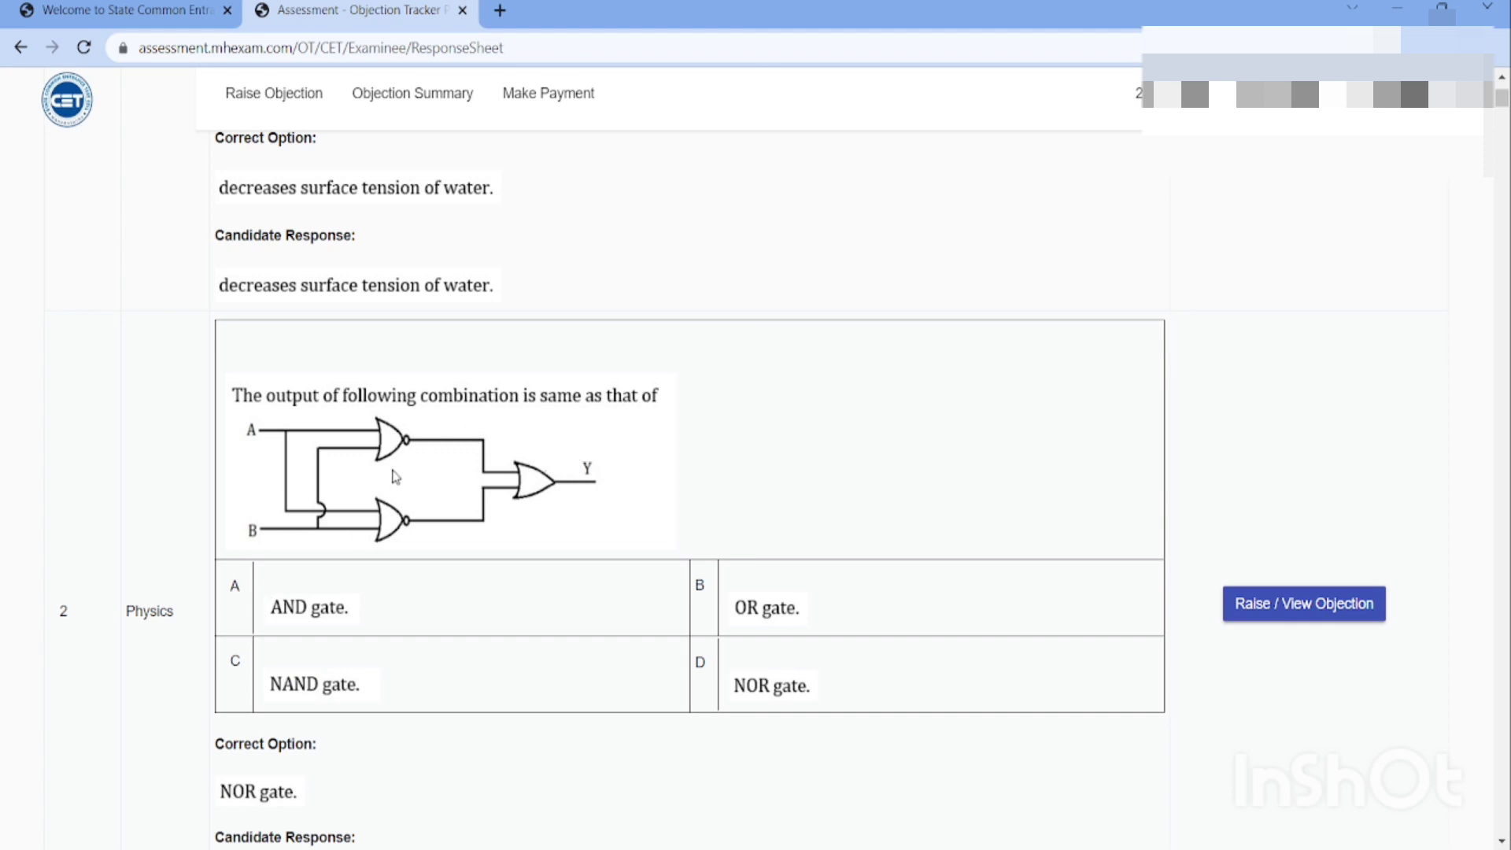
scroll(400, 476, down, 2)
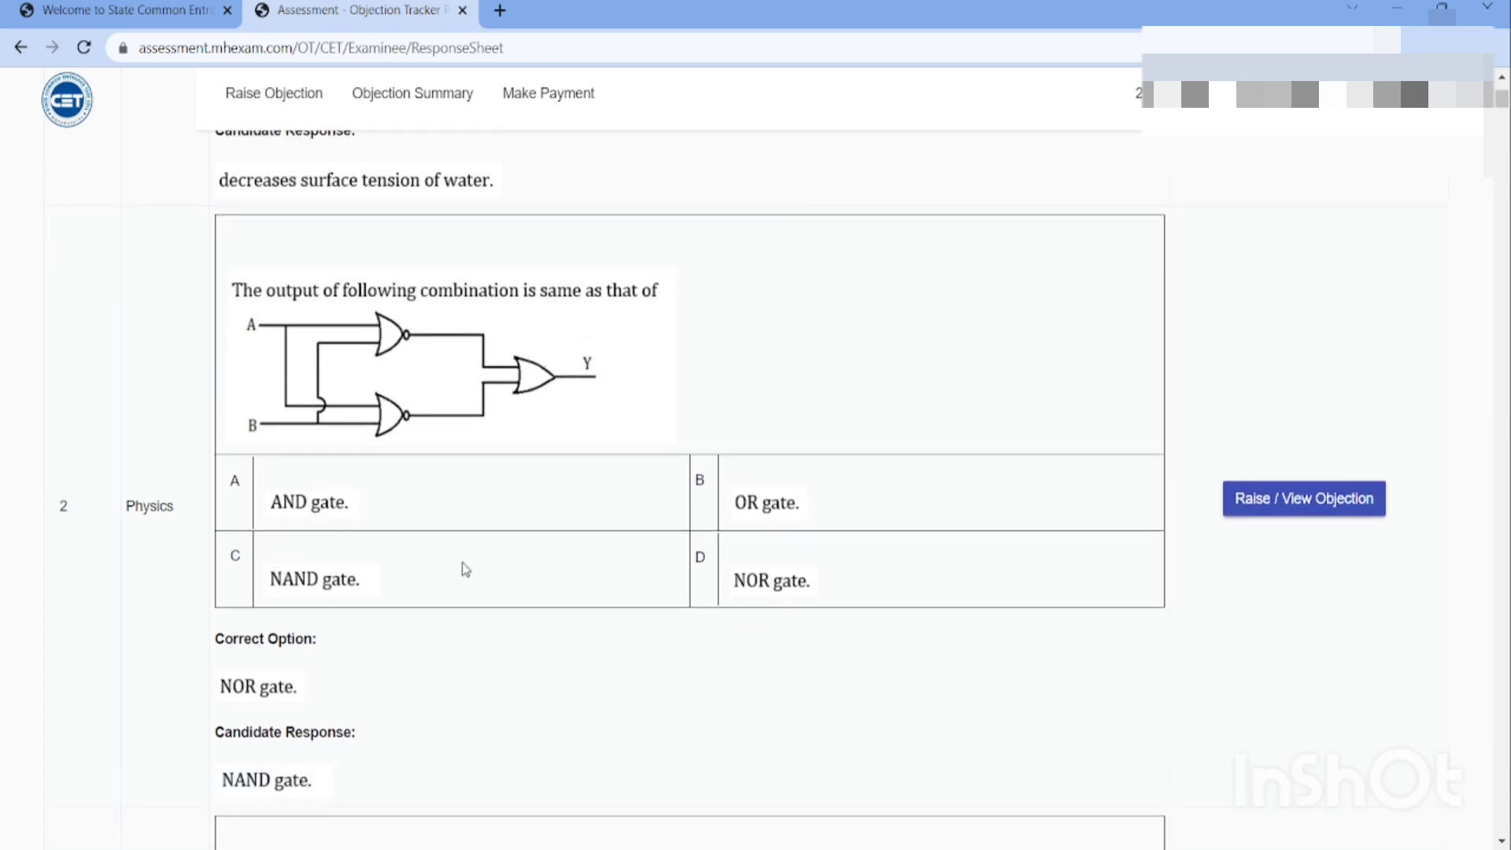
scroll(462, 568, down, 1)
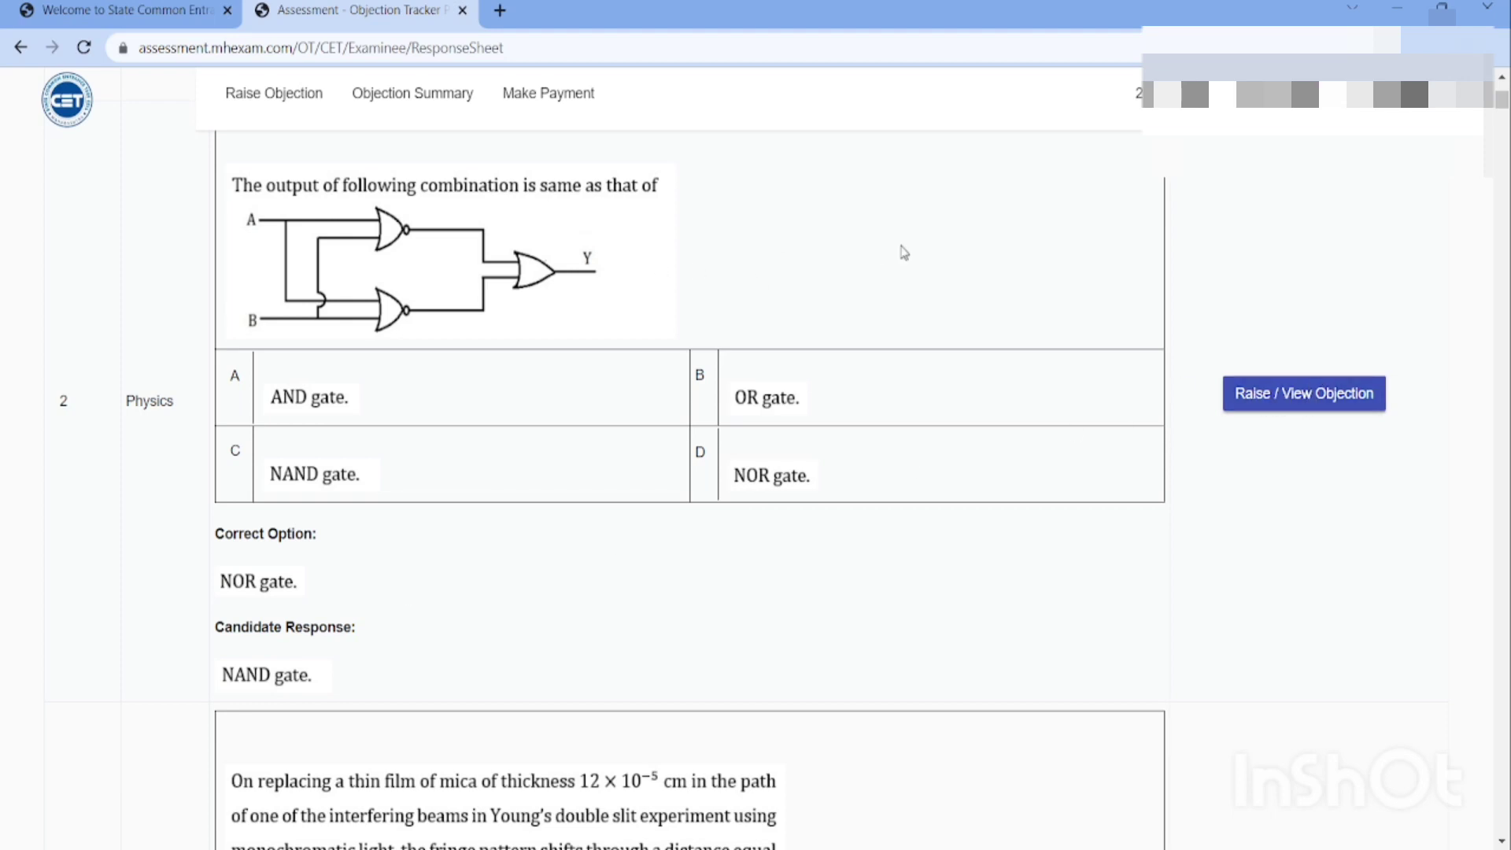
Step: Open the objection form for Physics question 2, dismiss it, then reopen it
click(1259, 402)
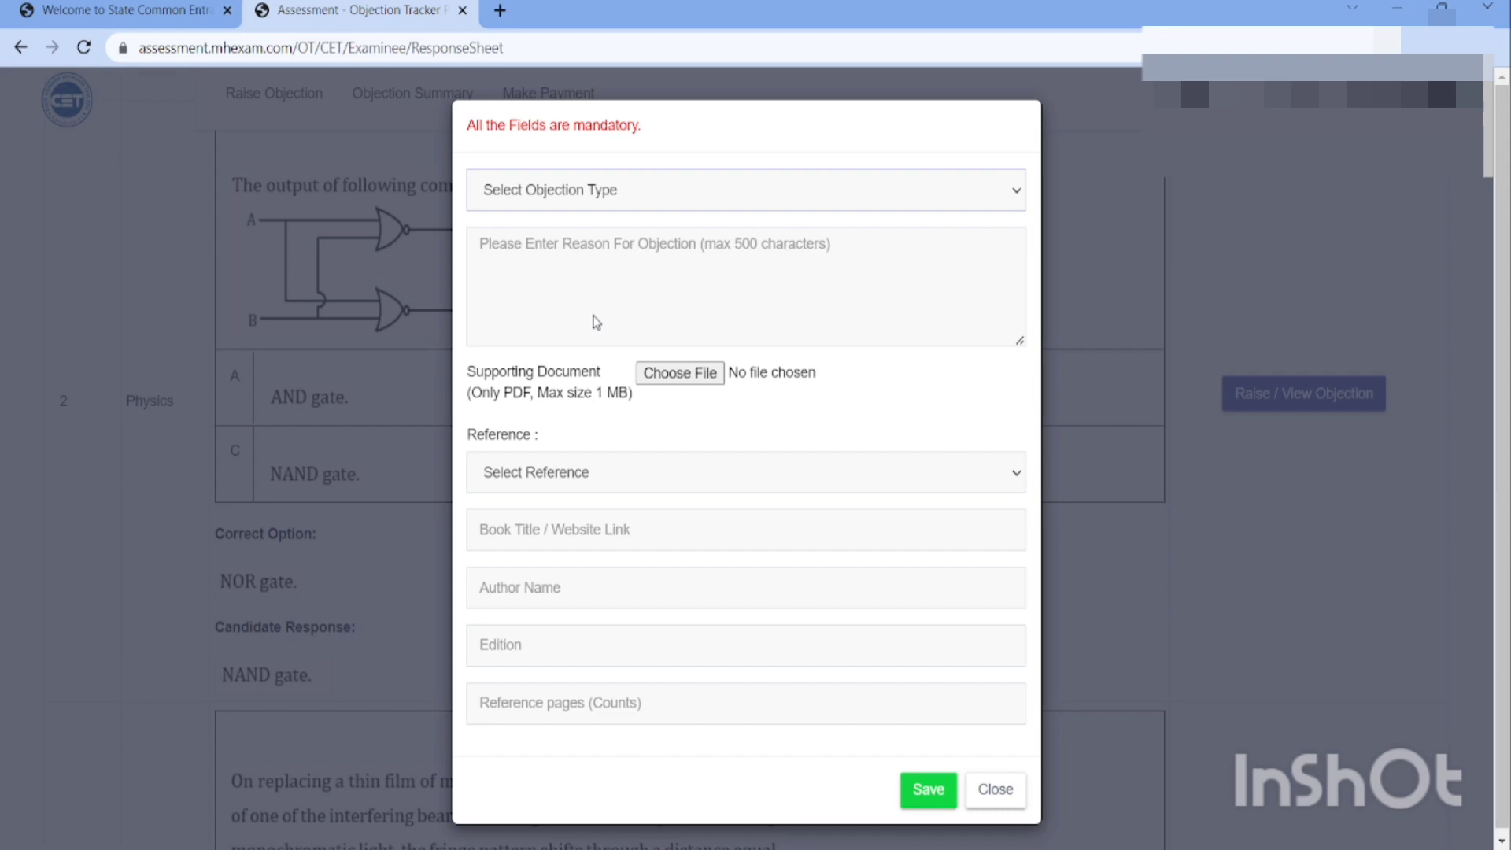
click(1165, 257)
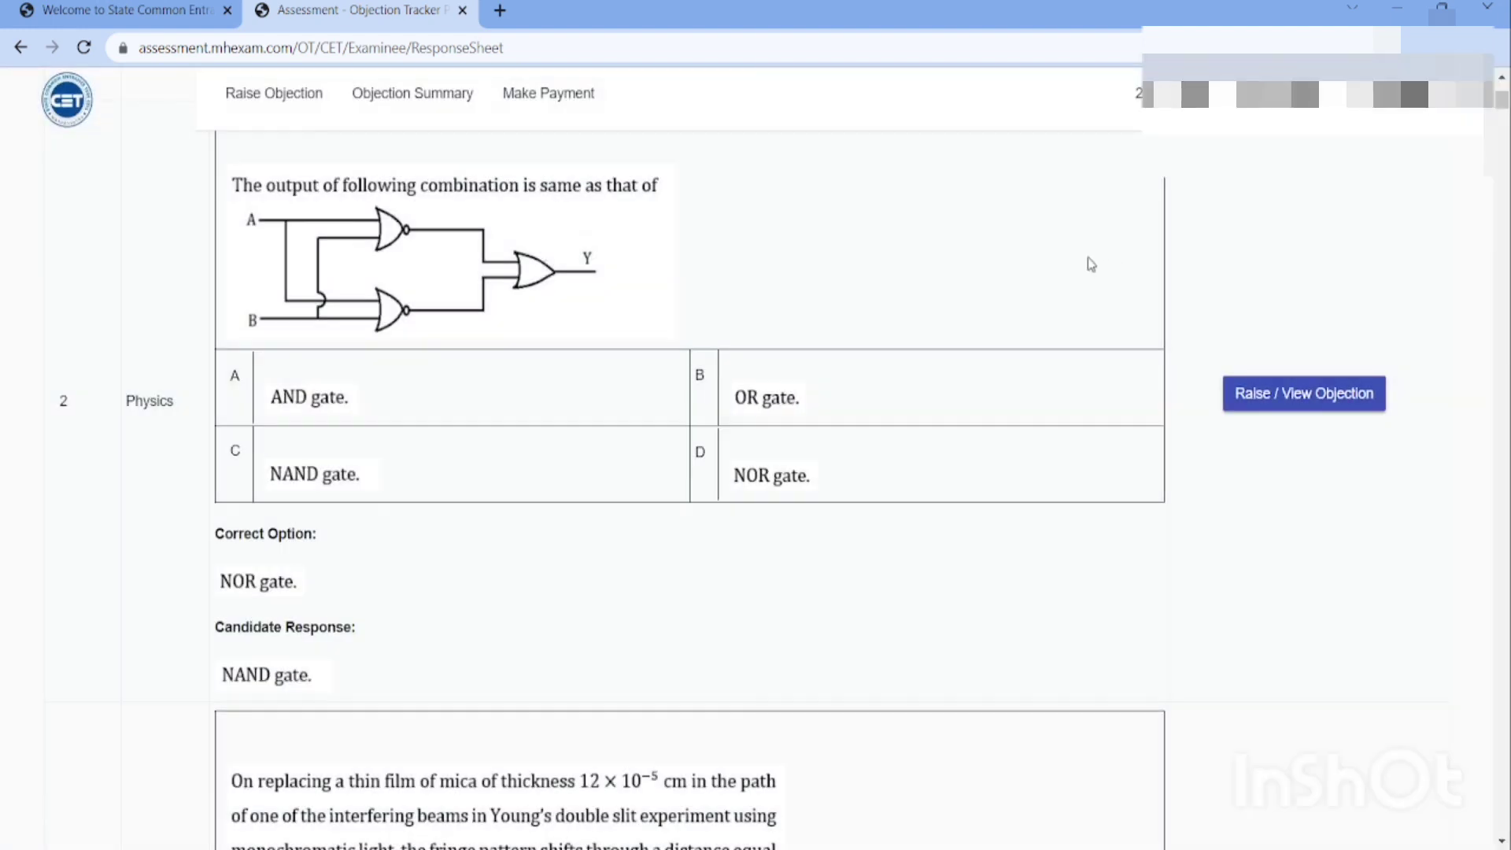
click(1321, 406)
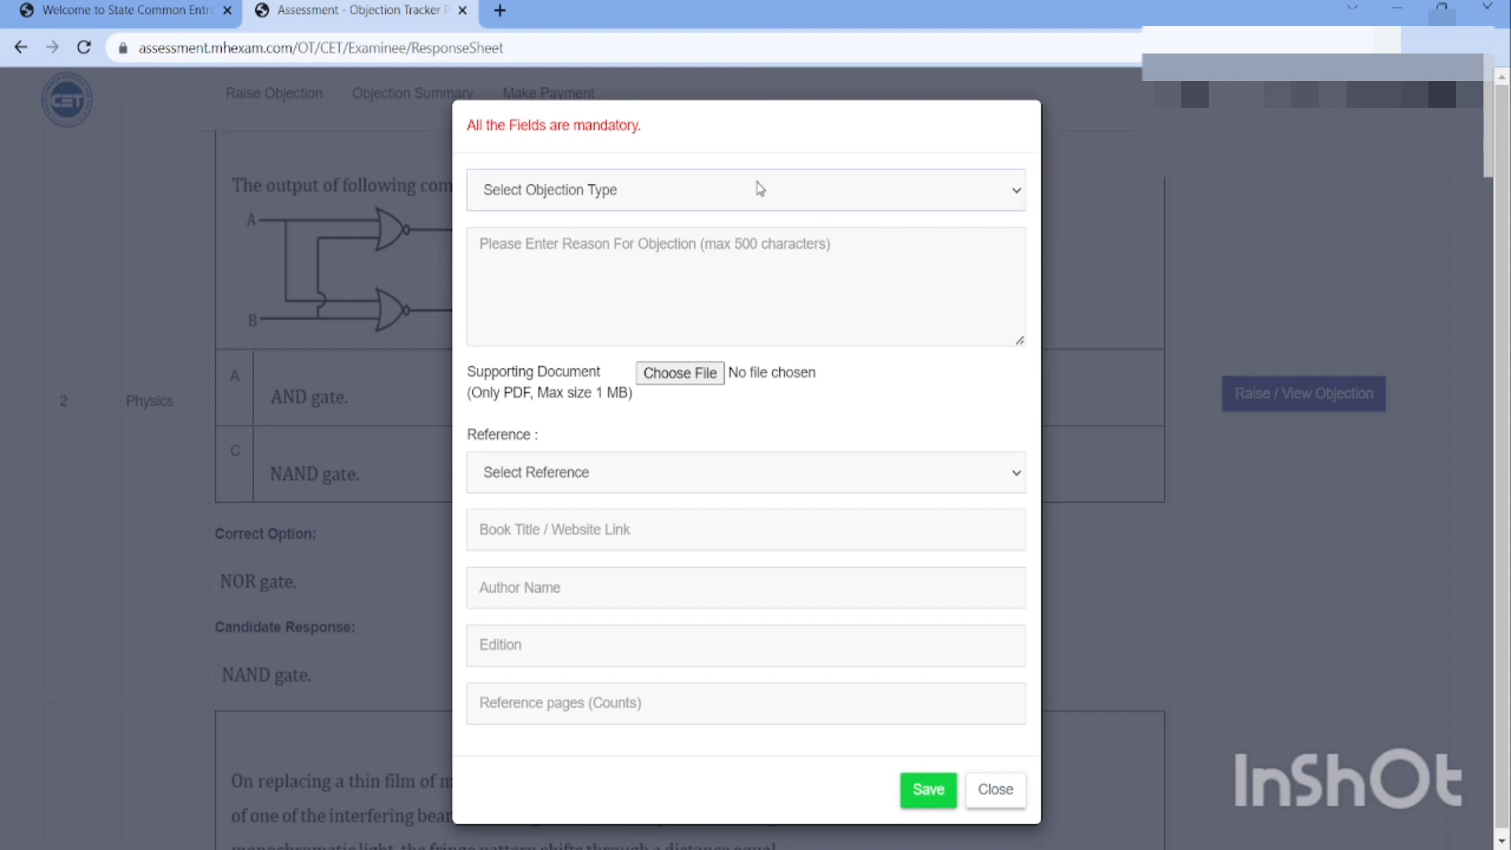
Step: Select Incorrect Question as the objection type, then start attaching a supporting PDF
click(696, 254)
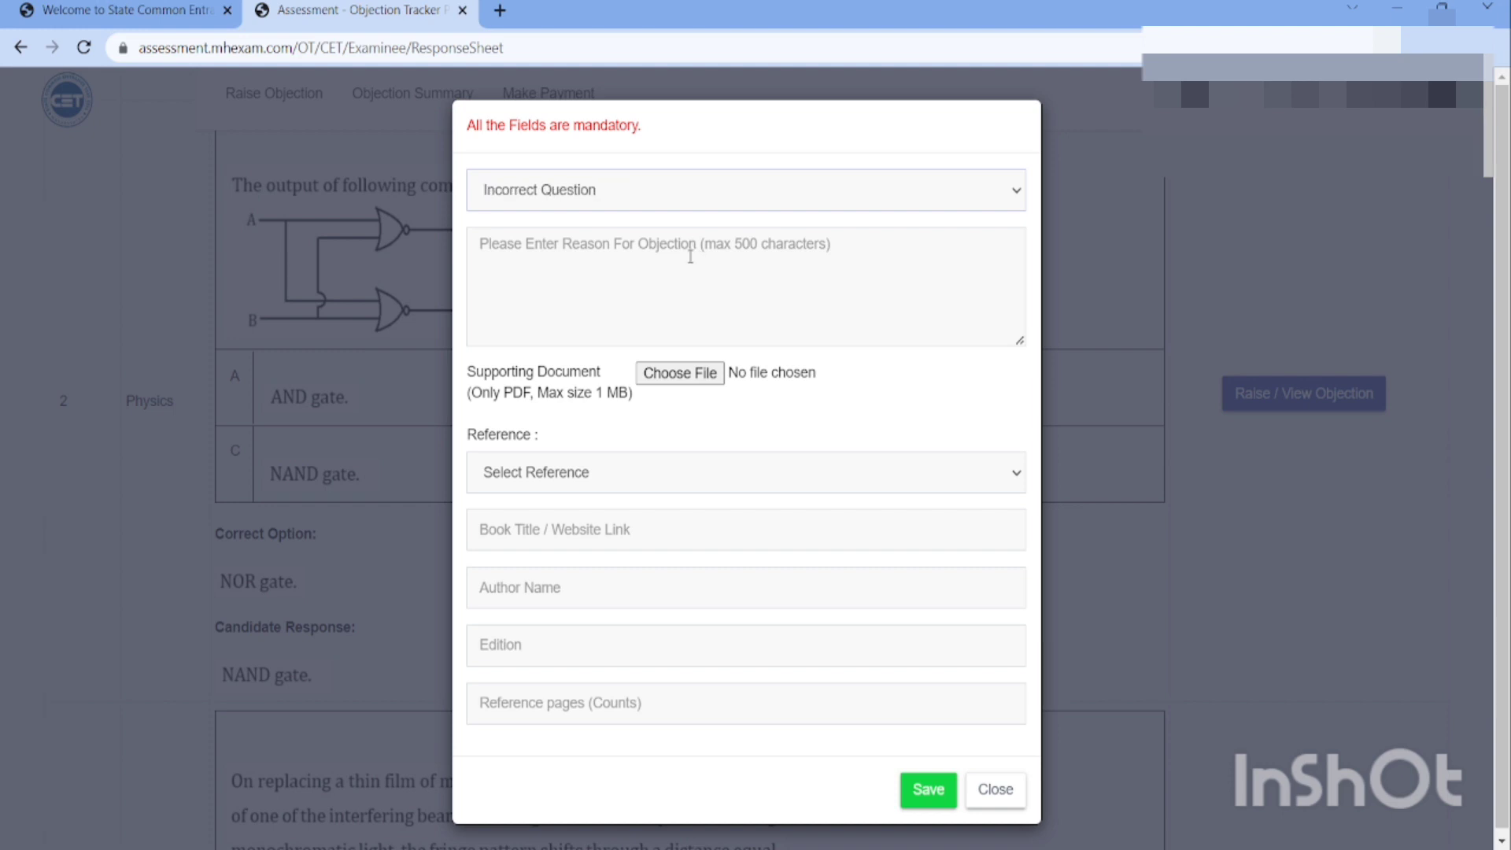
click(691, 256)
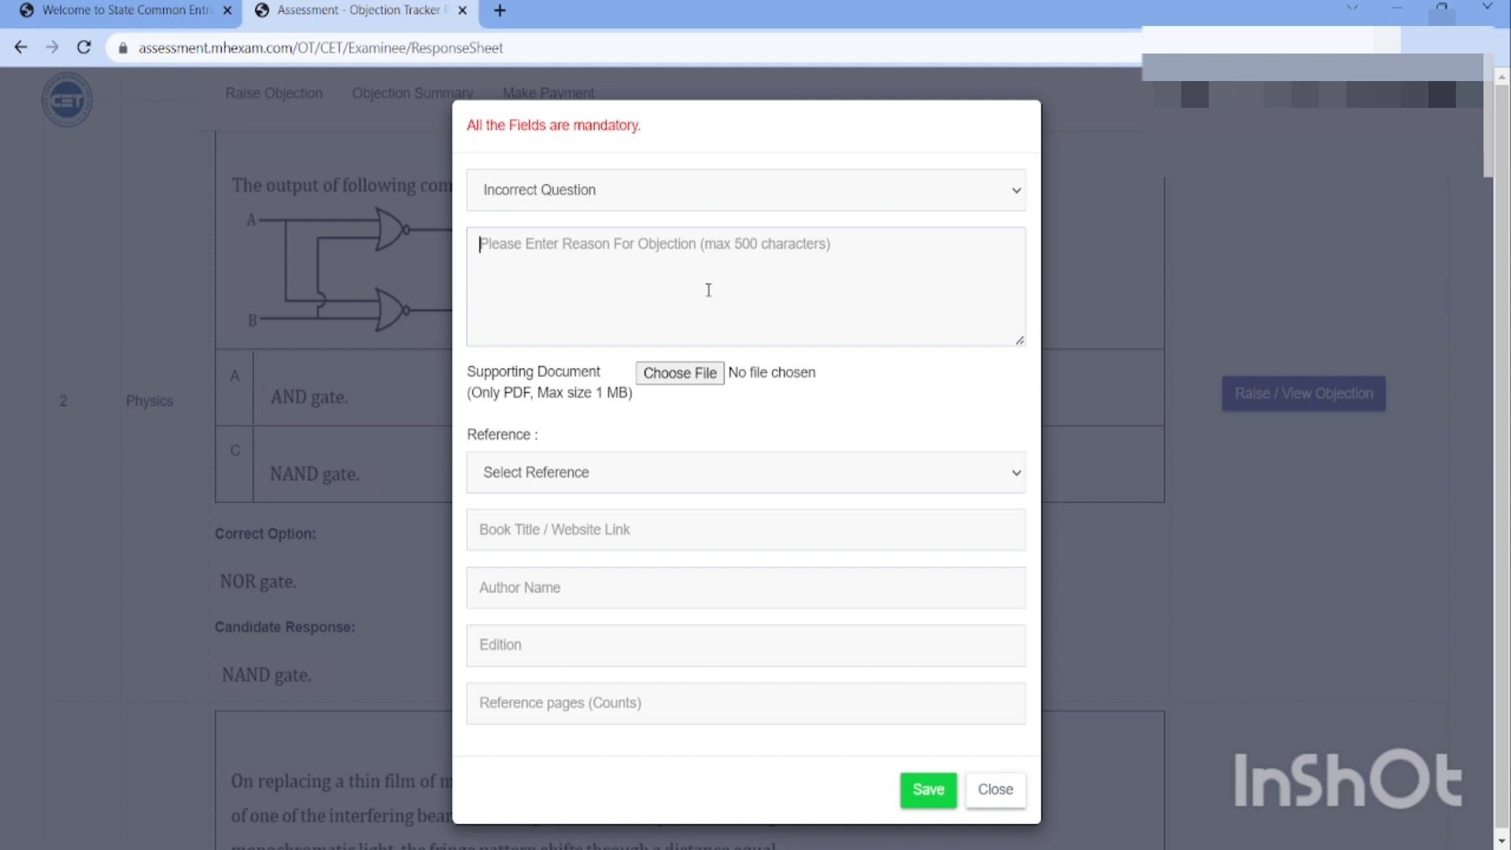
click(699, 374)
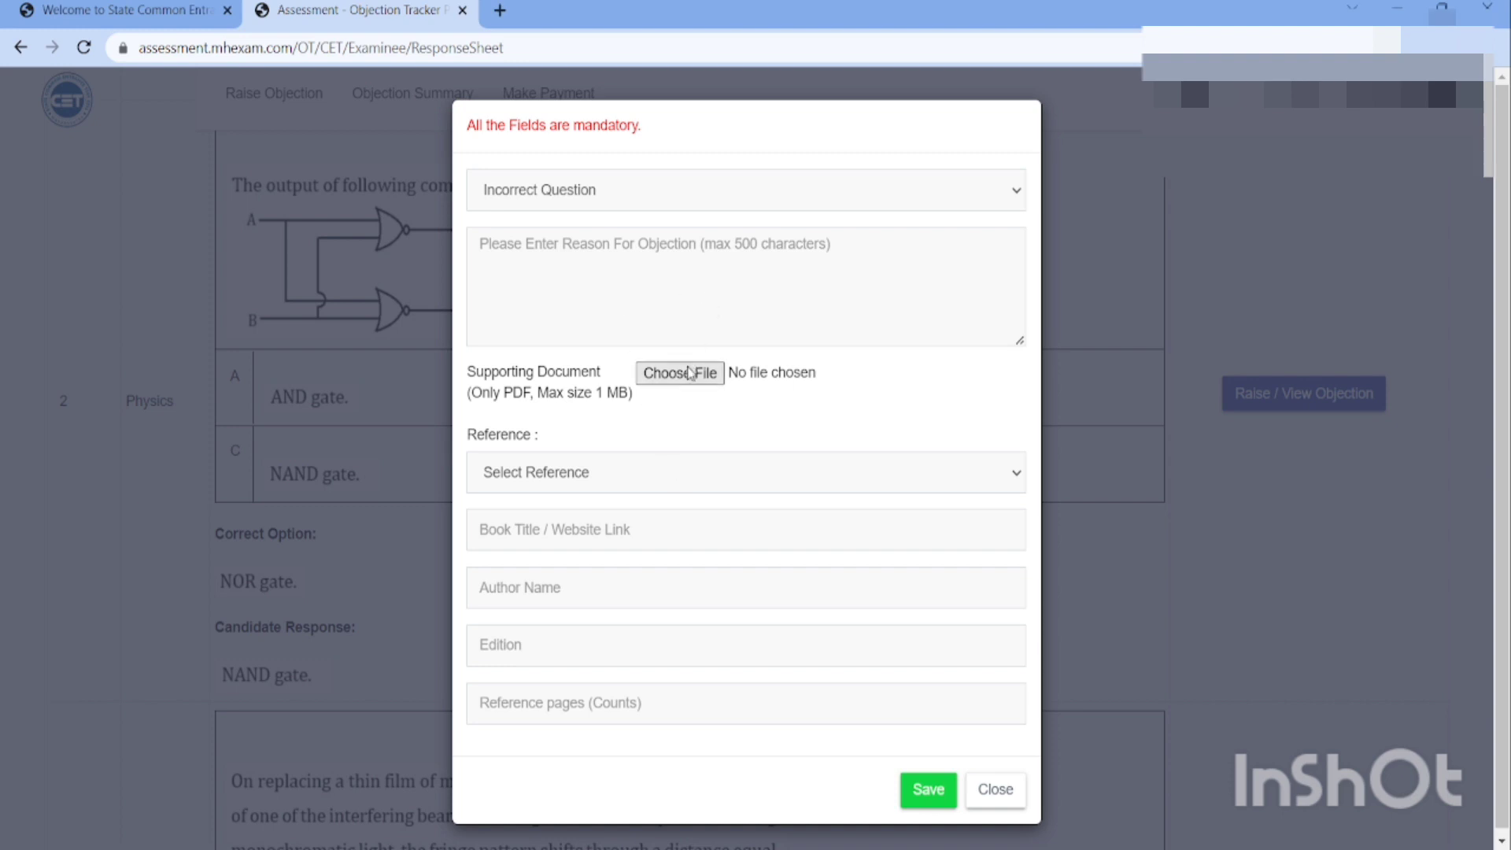
Step: Try Authentic/Official Website Link as the reference type, then settle on Book/News Paper/Magazine
scroll(669, 380, down, 1)
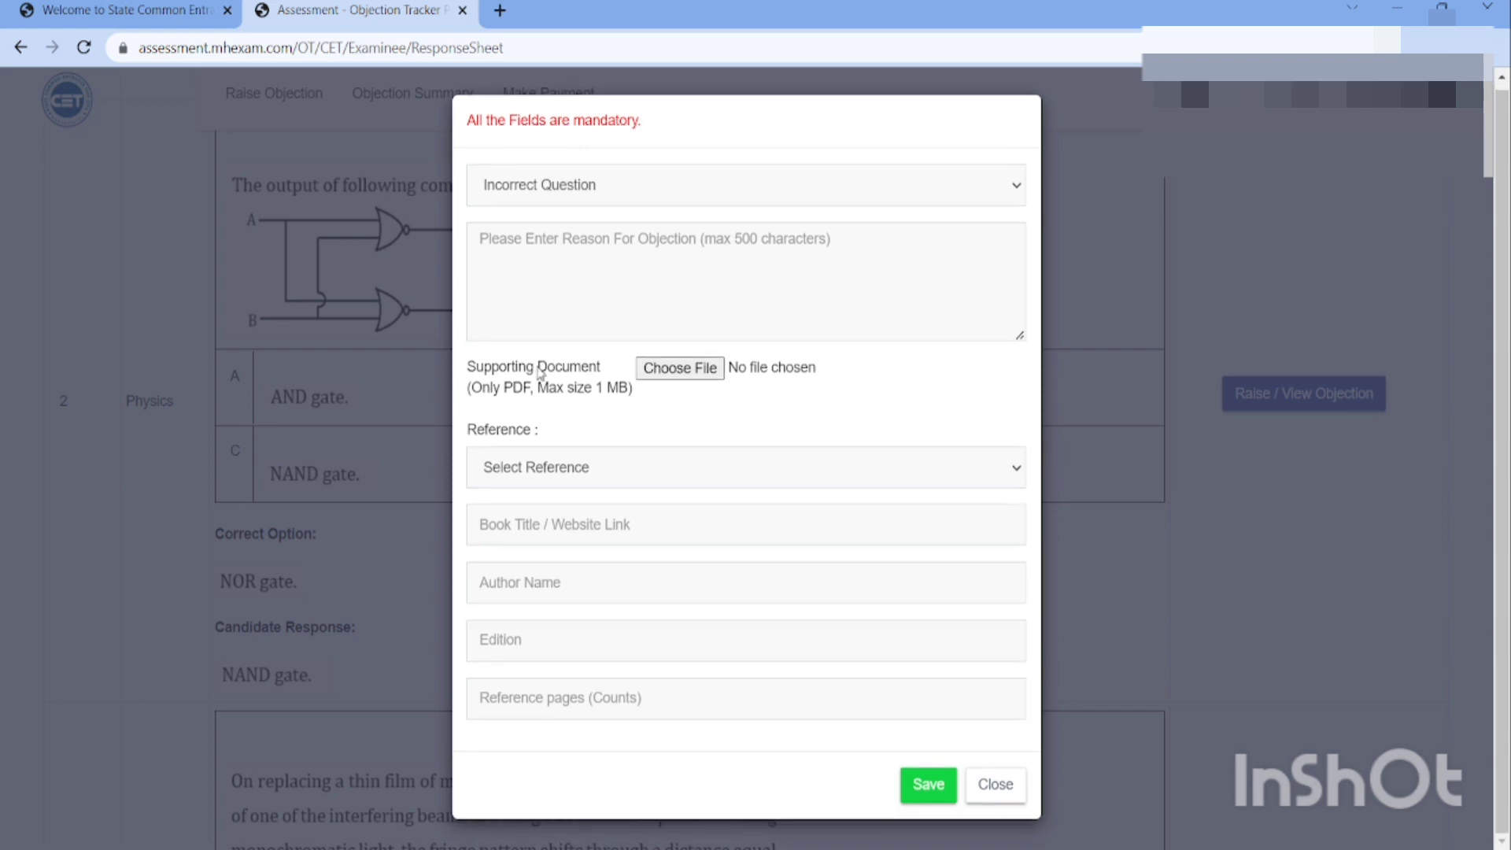
click(549, 469)
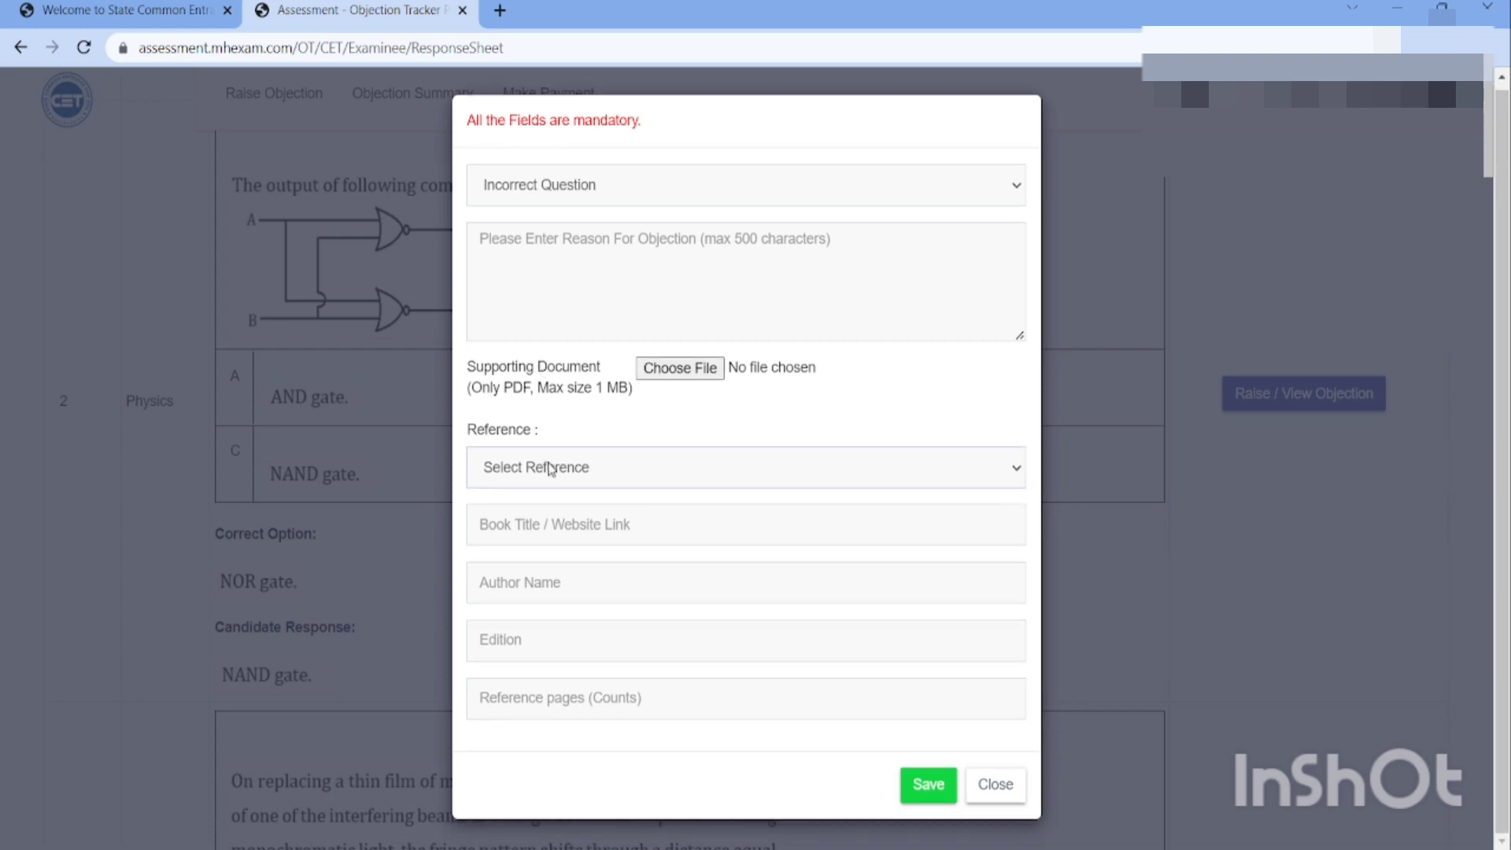
click(571, 522)
click(569, 519)
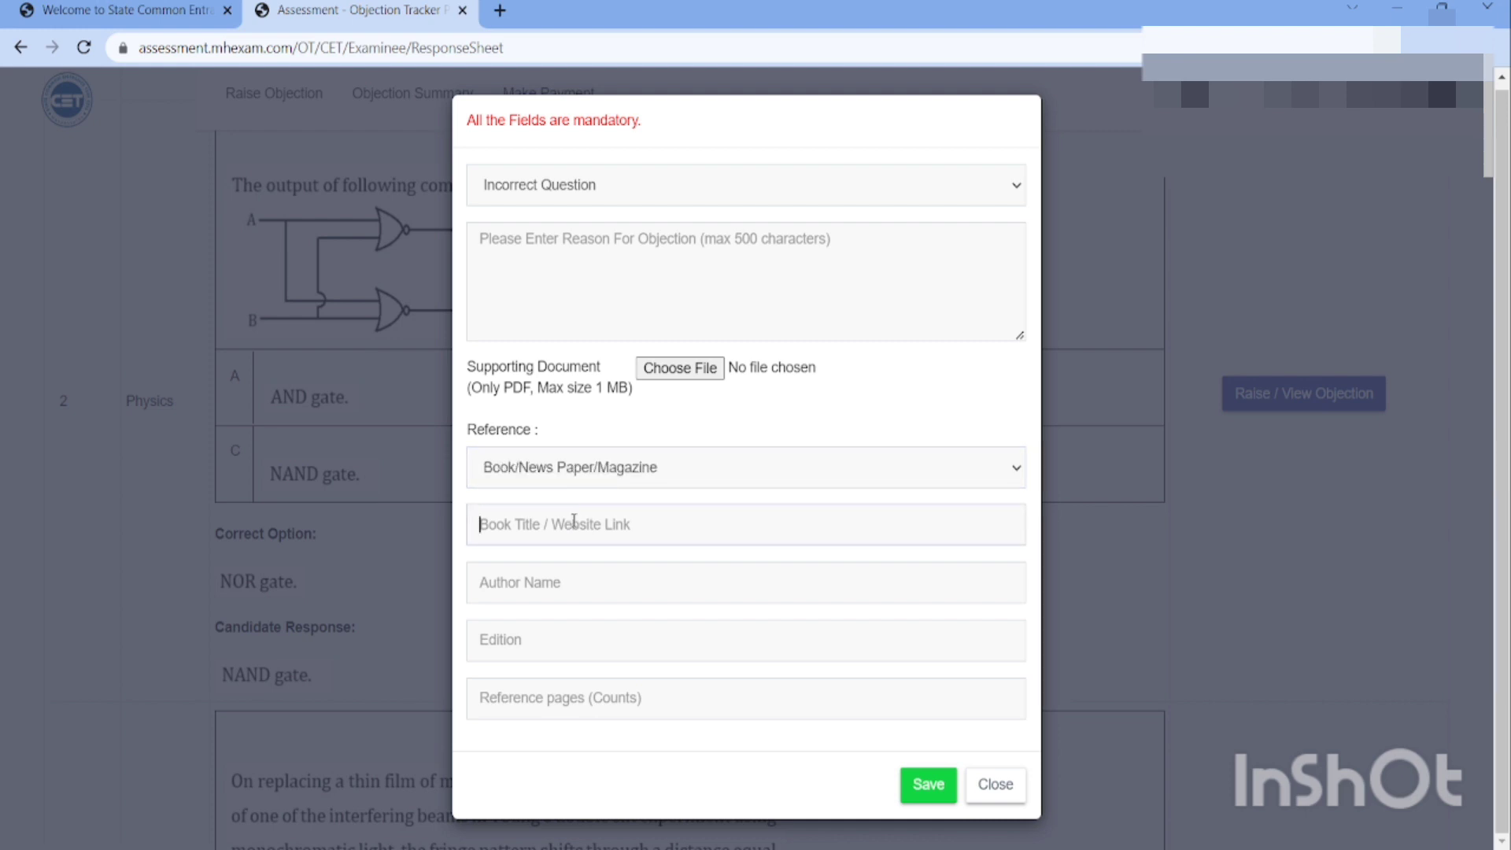
click(719, 477)
click(670, 534)
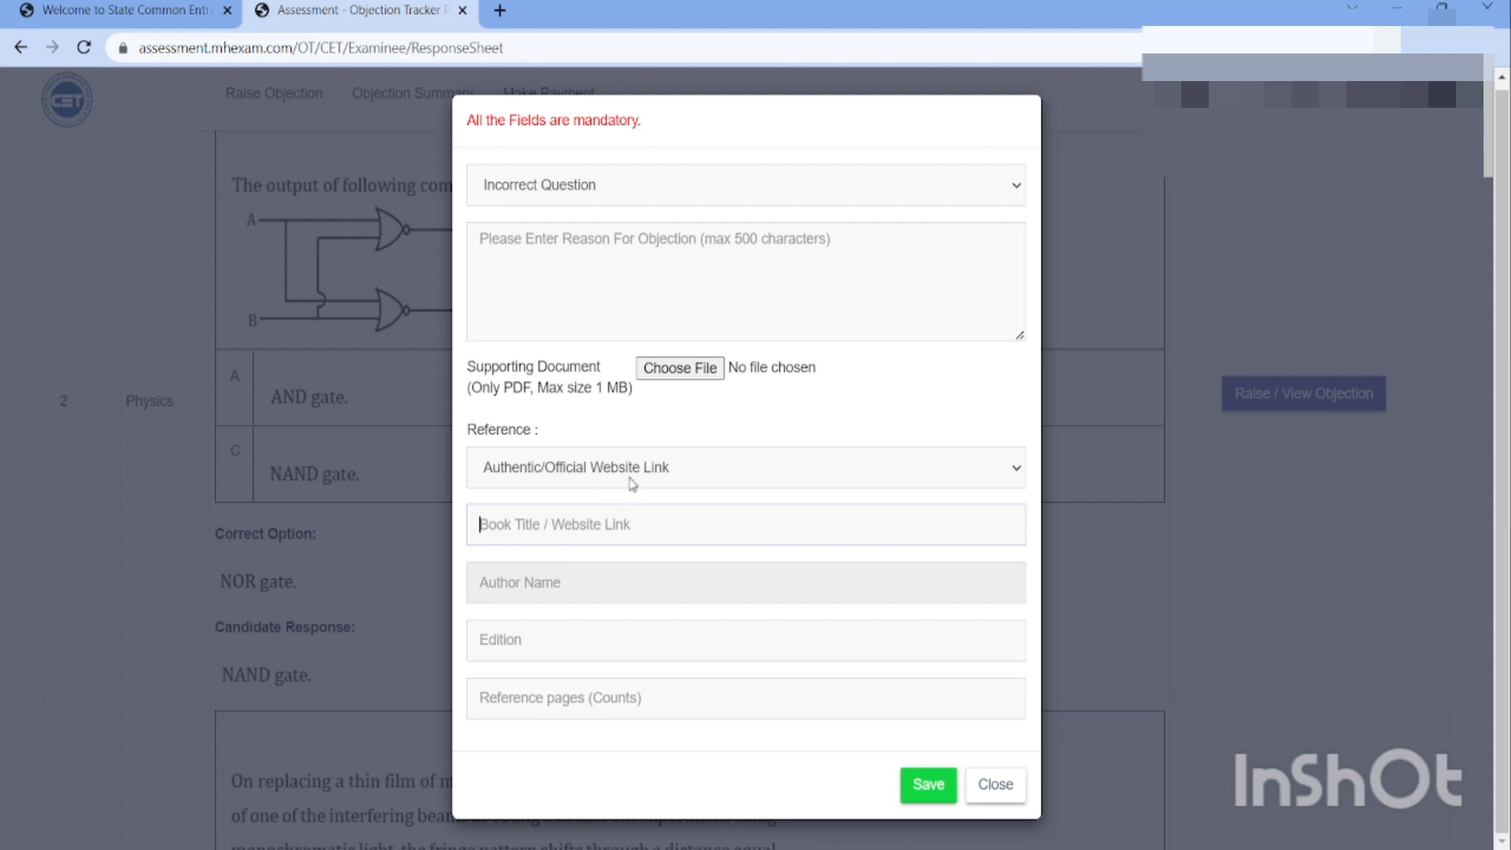
key(Up)
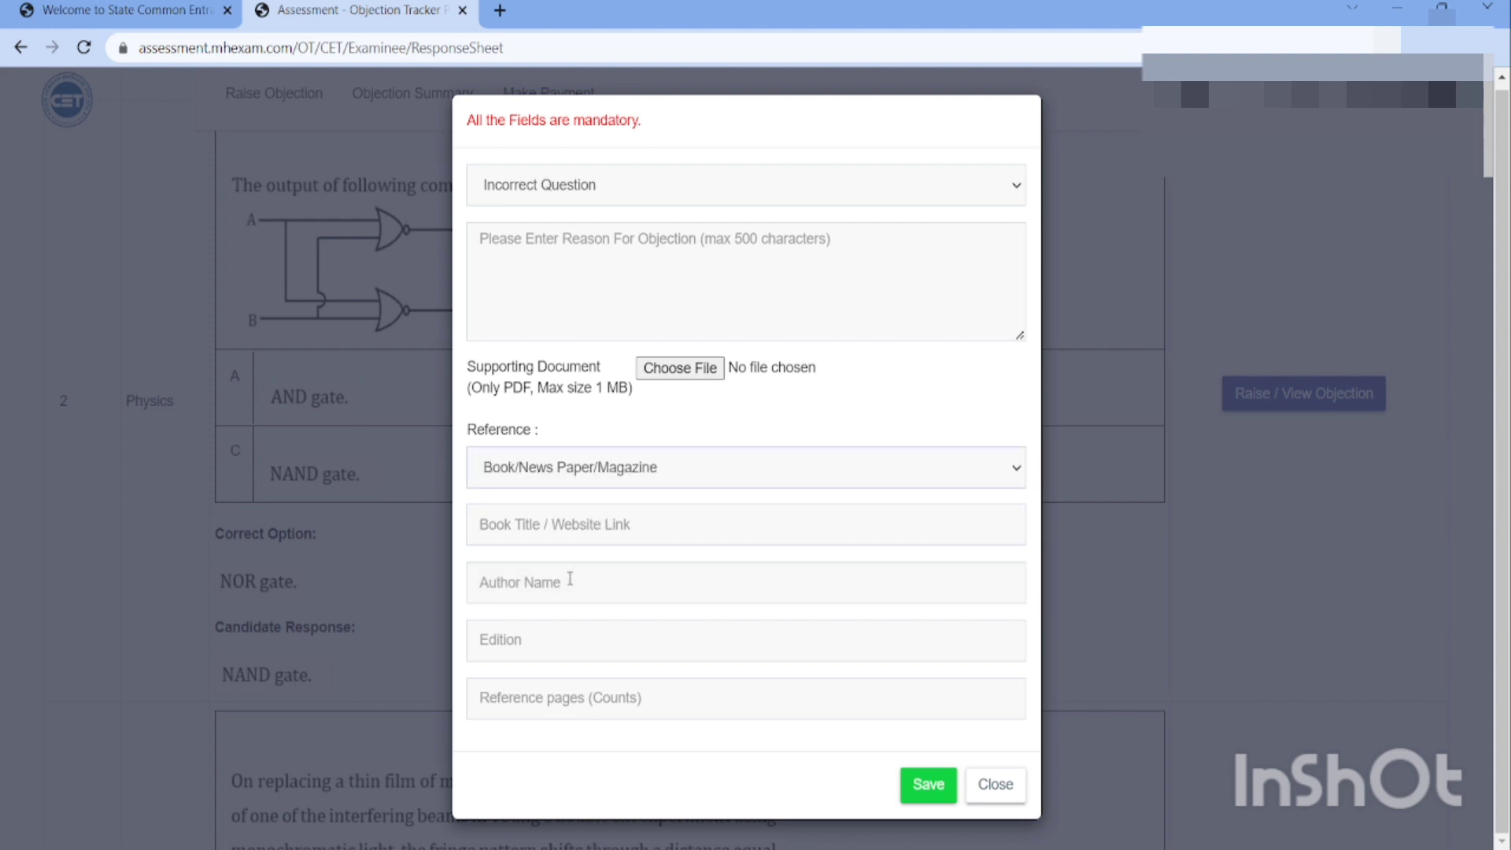
Step: Step through the blank Author Name, Edition and Reference pages fields
click(556, 590)
click(526, 647)
click(532, 702)
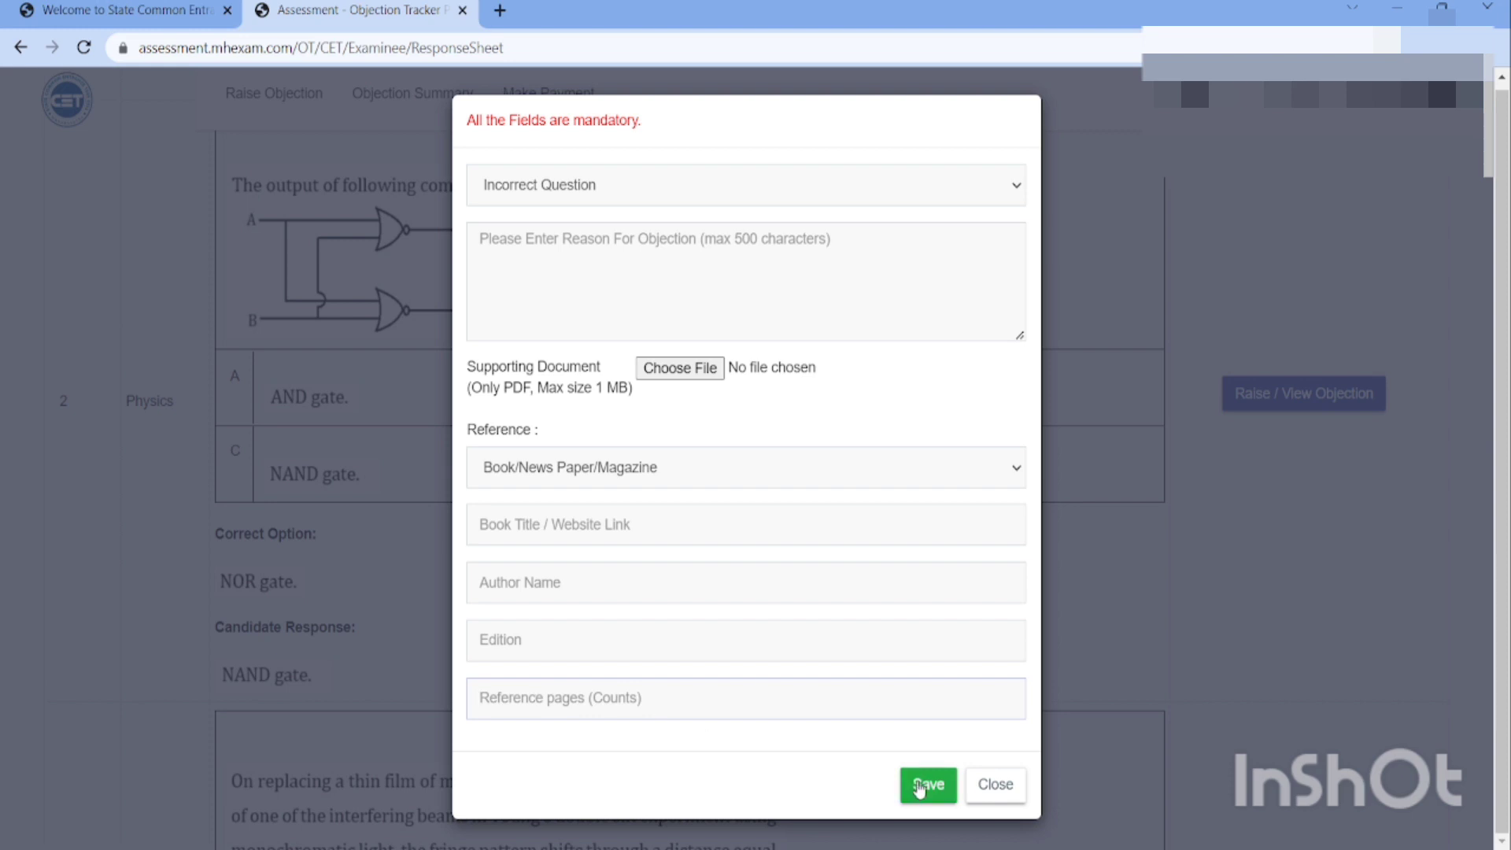
Step: Close the objection form without saving and return to the response sheet
click(995, 798)
scroll(777, 621, down, 2)
scroll(778, 622, down, 10)
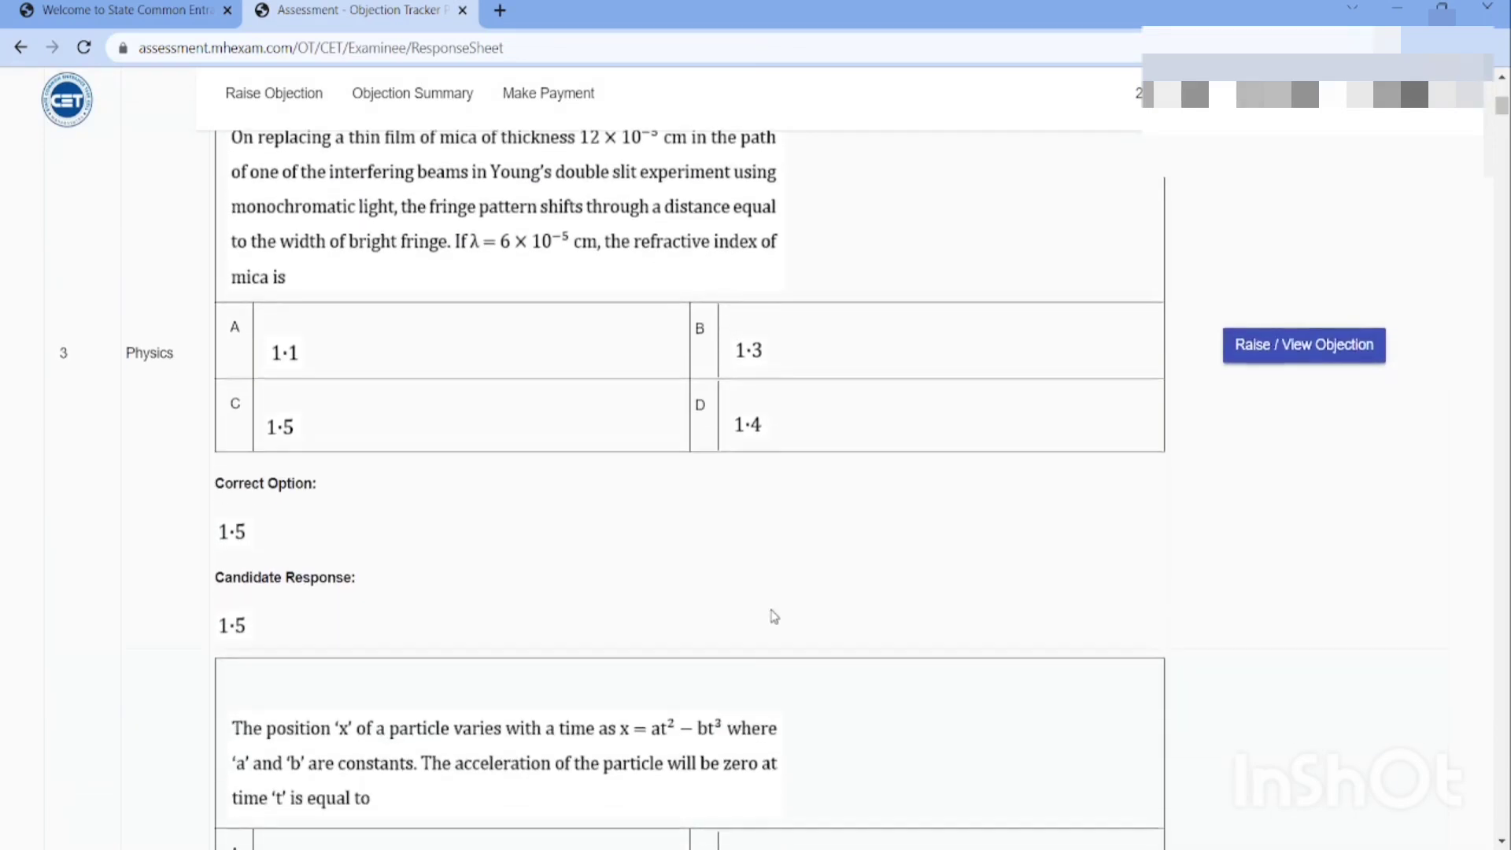
scroll(775, 617, down, 3)
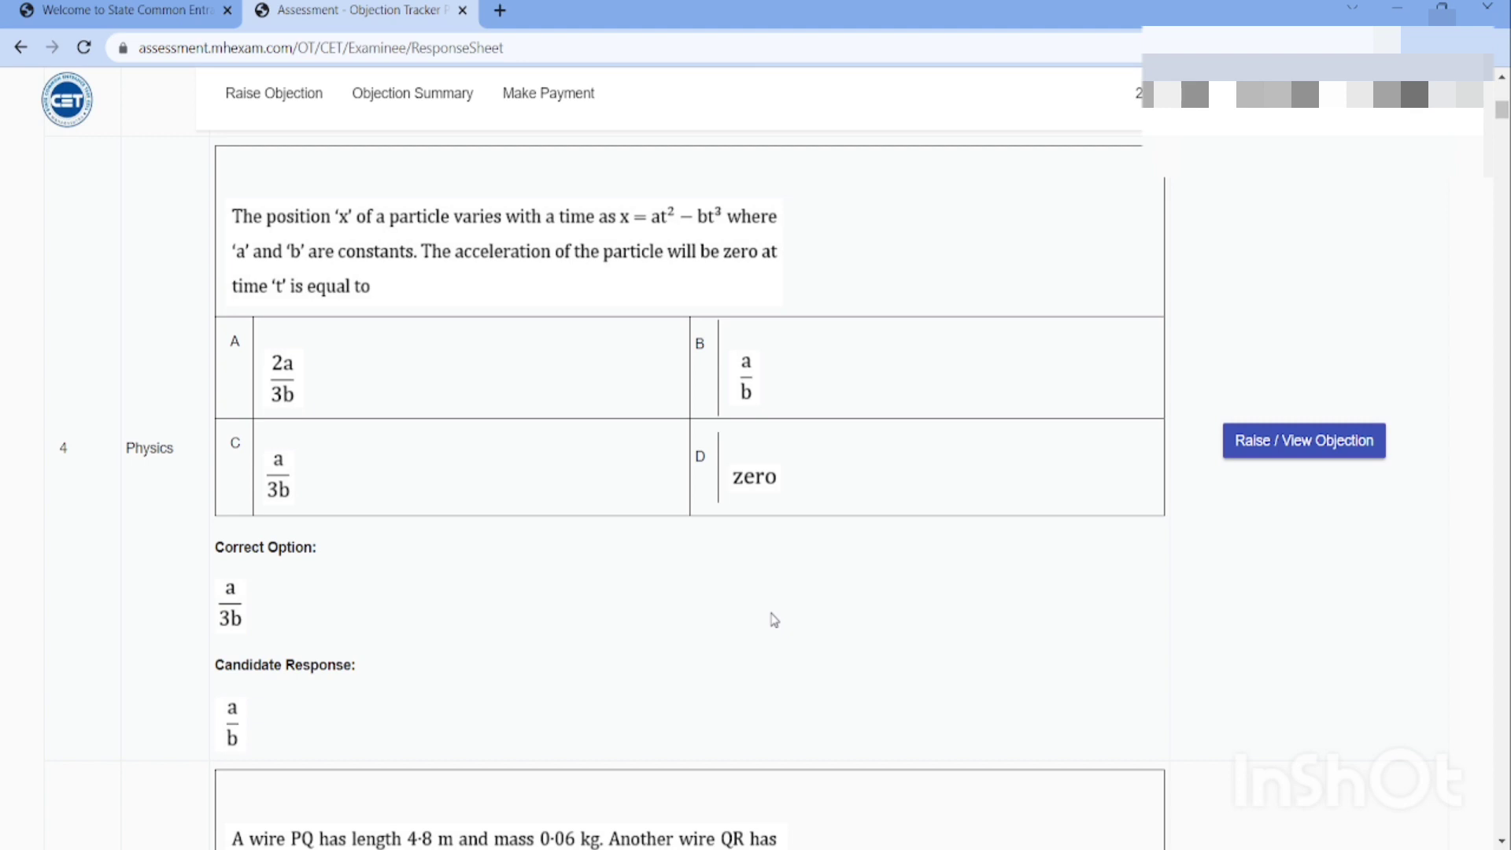
scroll(775, 621, up, 8)
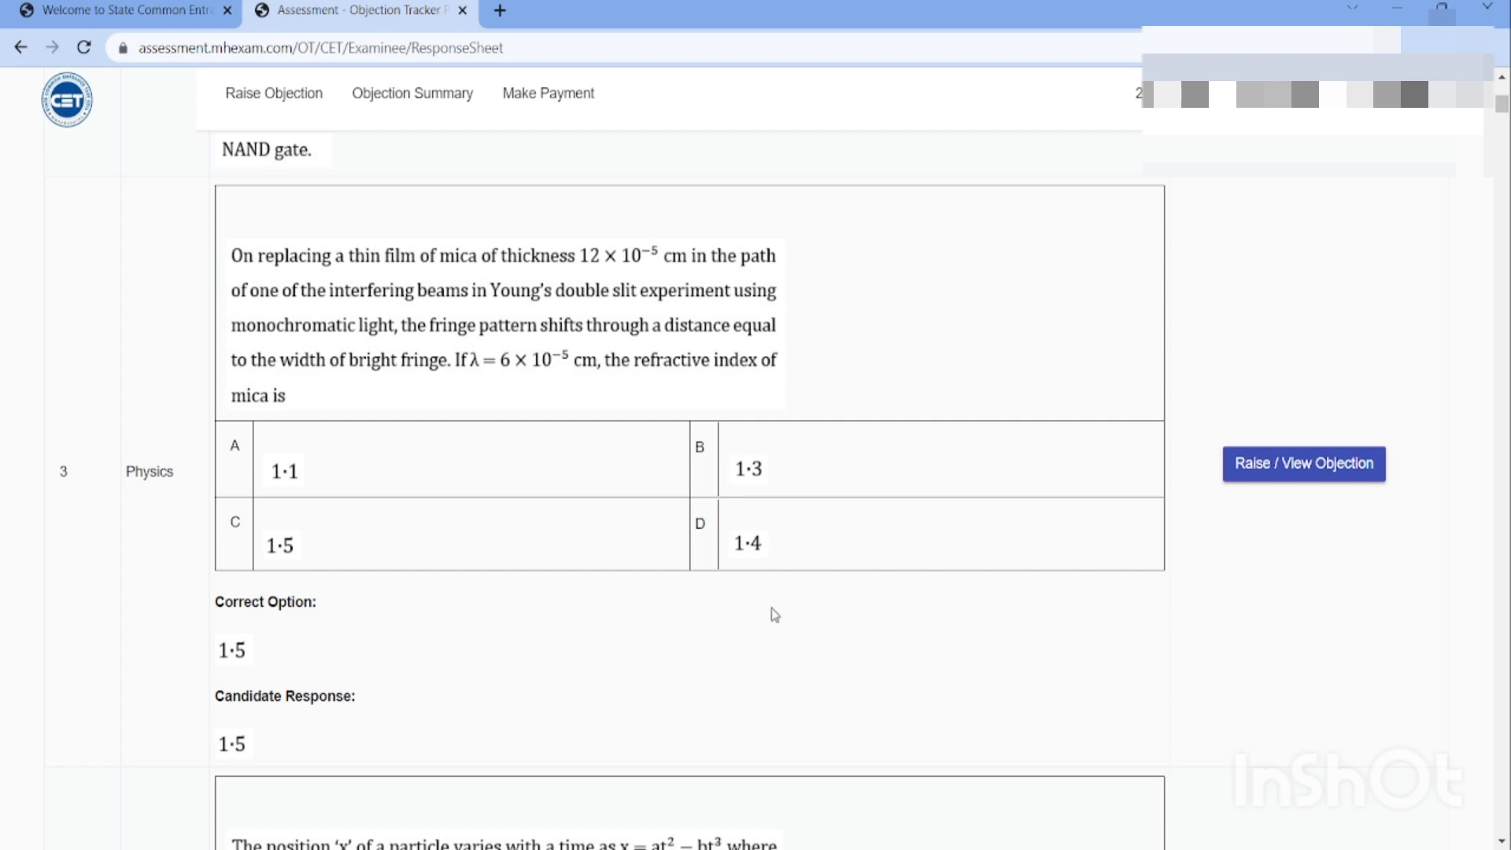
Step: Scroll the response sheet down to its final item, Mathematics question 50
scroll(773, 598, down, 20)
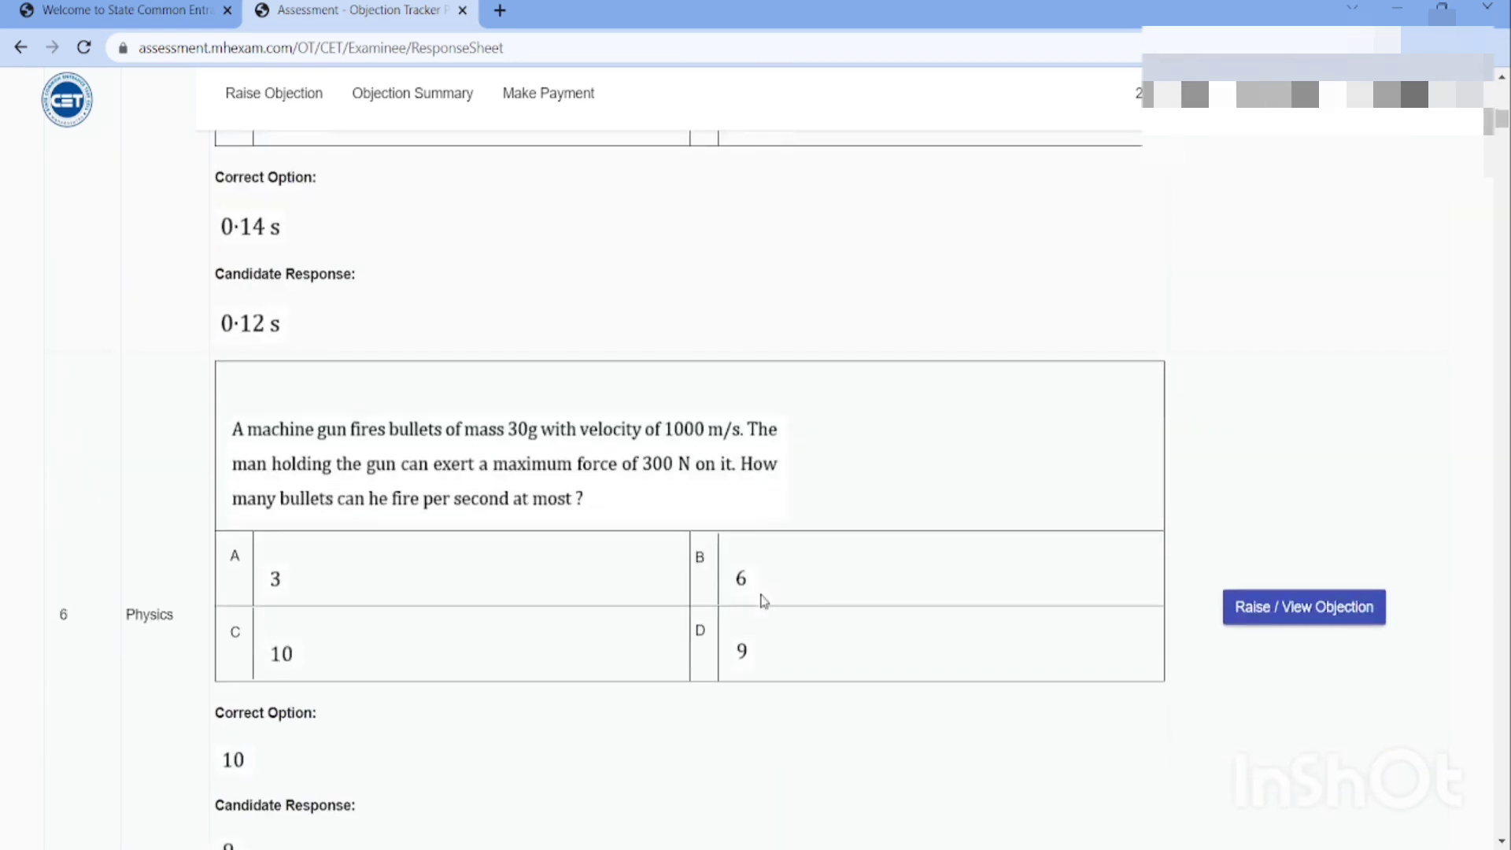
scroll(763, 601, down, 14)
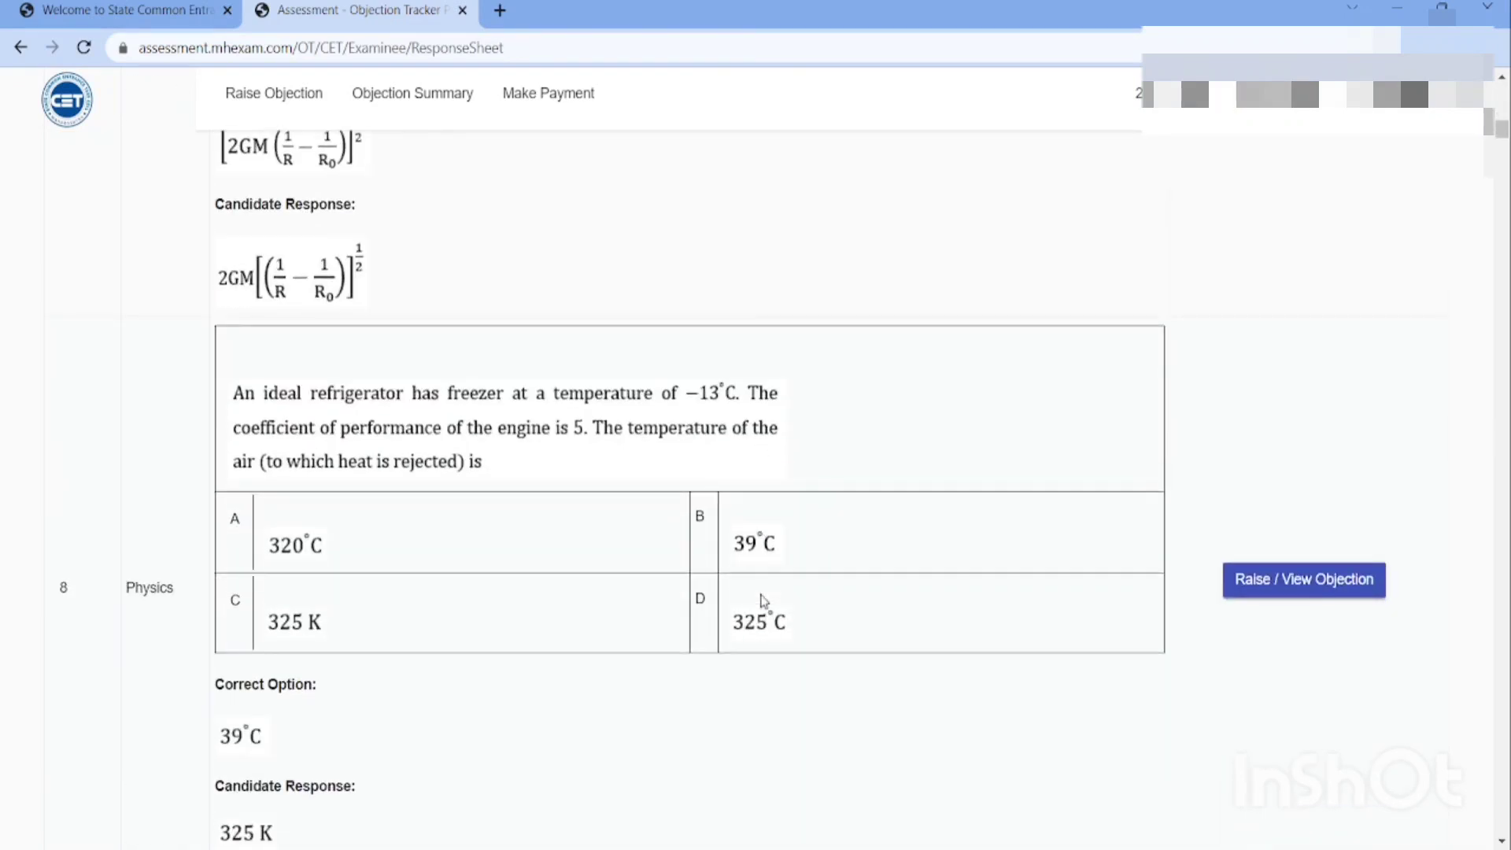
scroll(762, 600, down, 13)
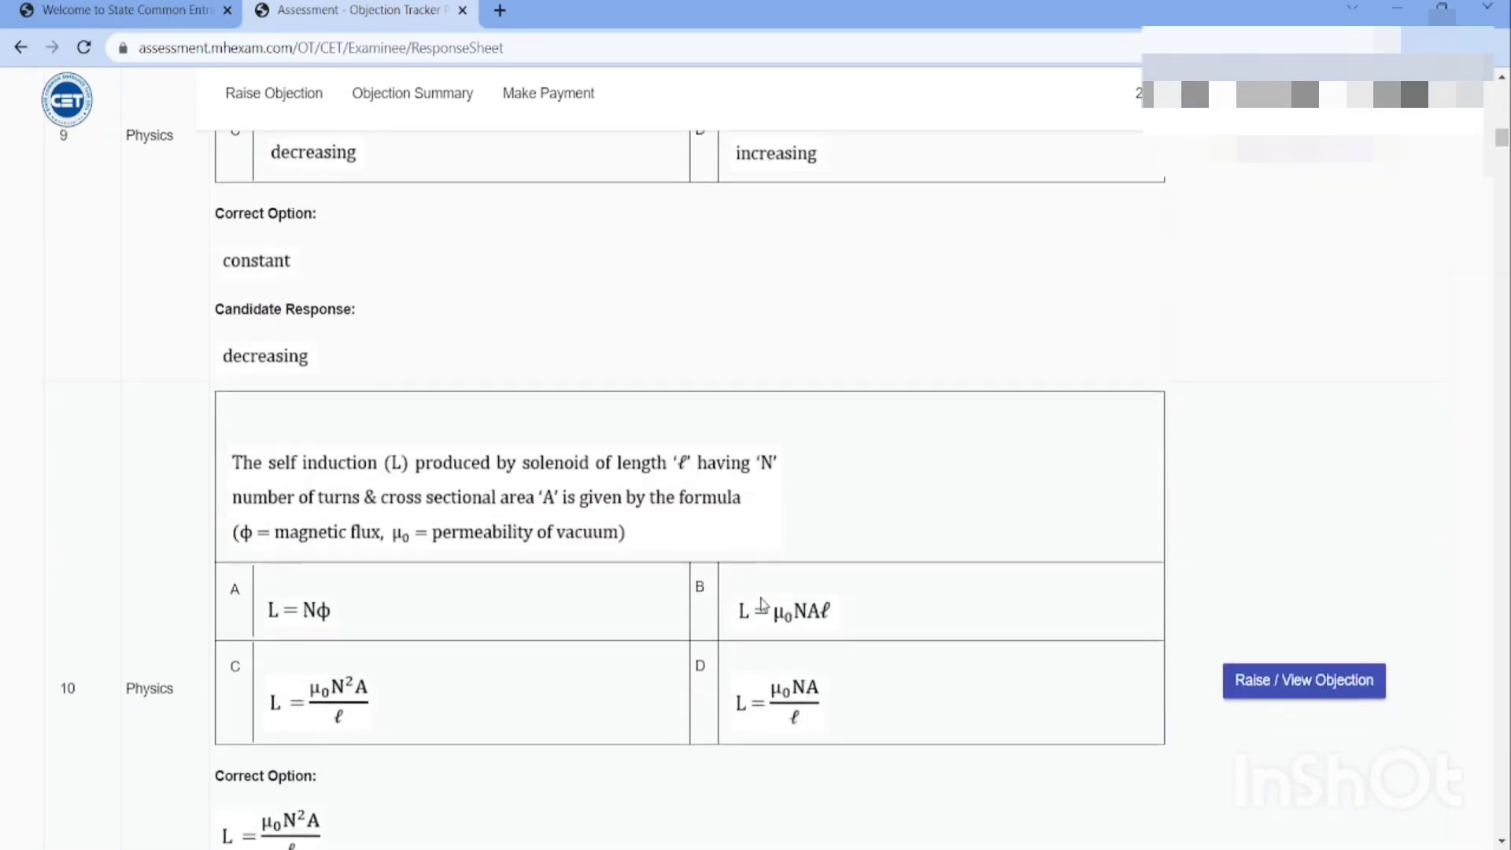
scroll(762, 605, down, 20)
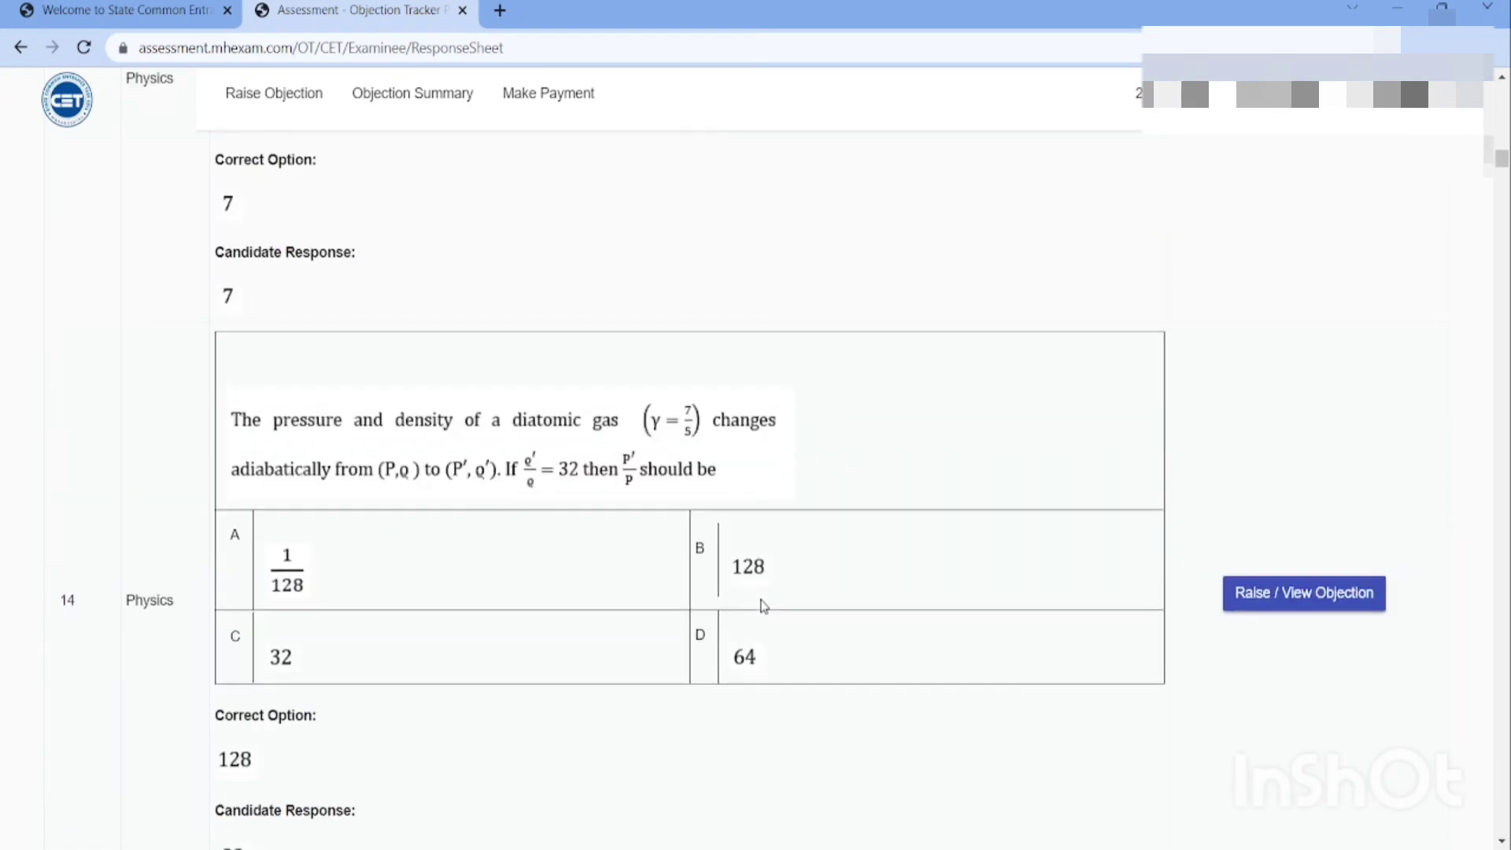
scroll(763, 606, down, 20)
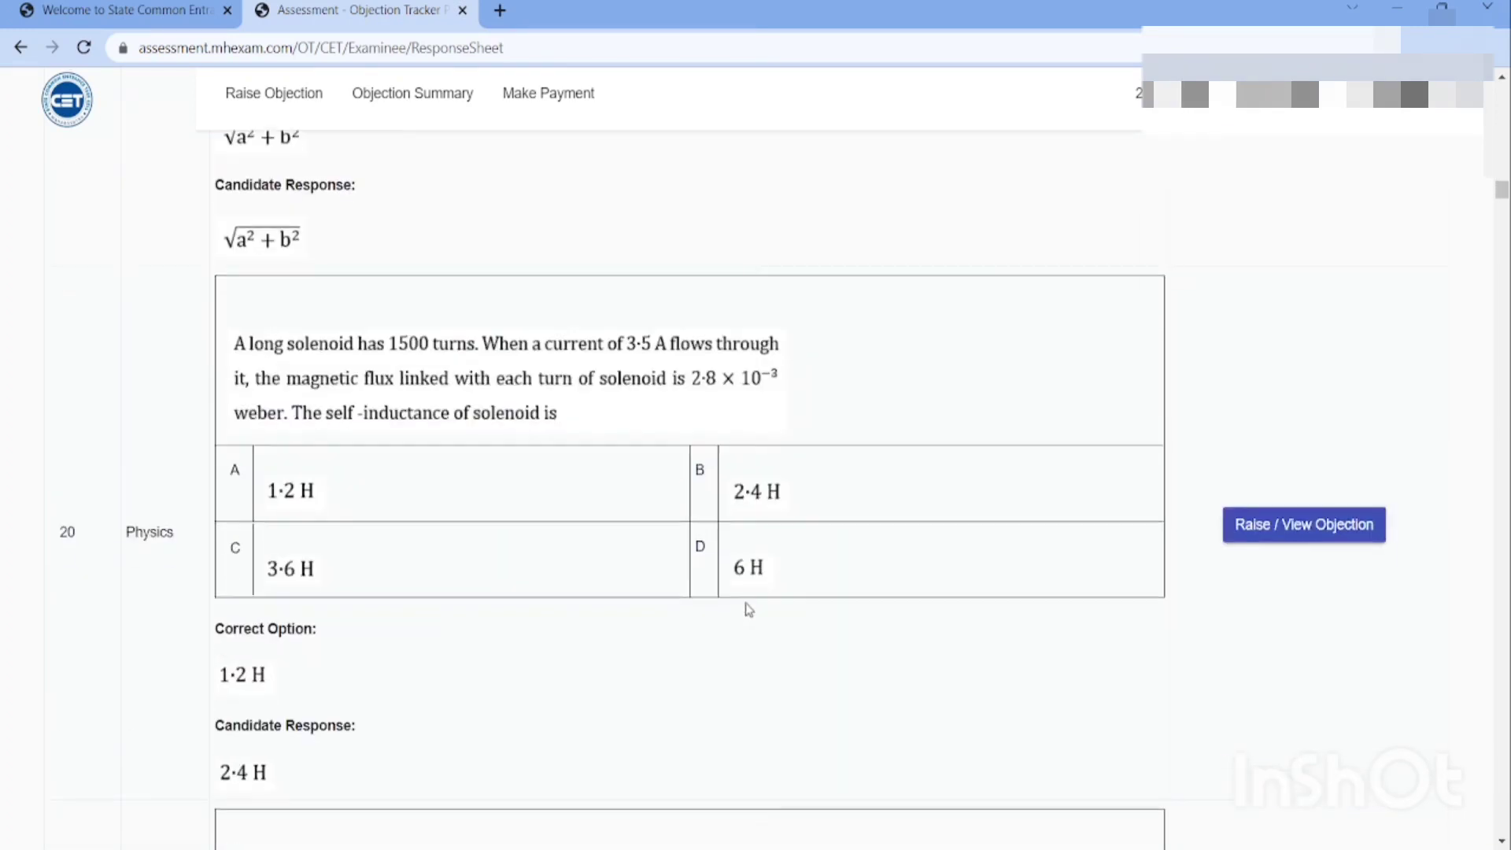
scroll(749, 610, down, 20)
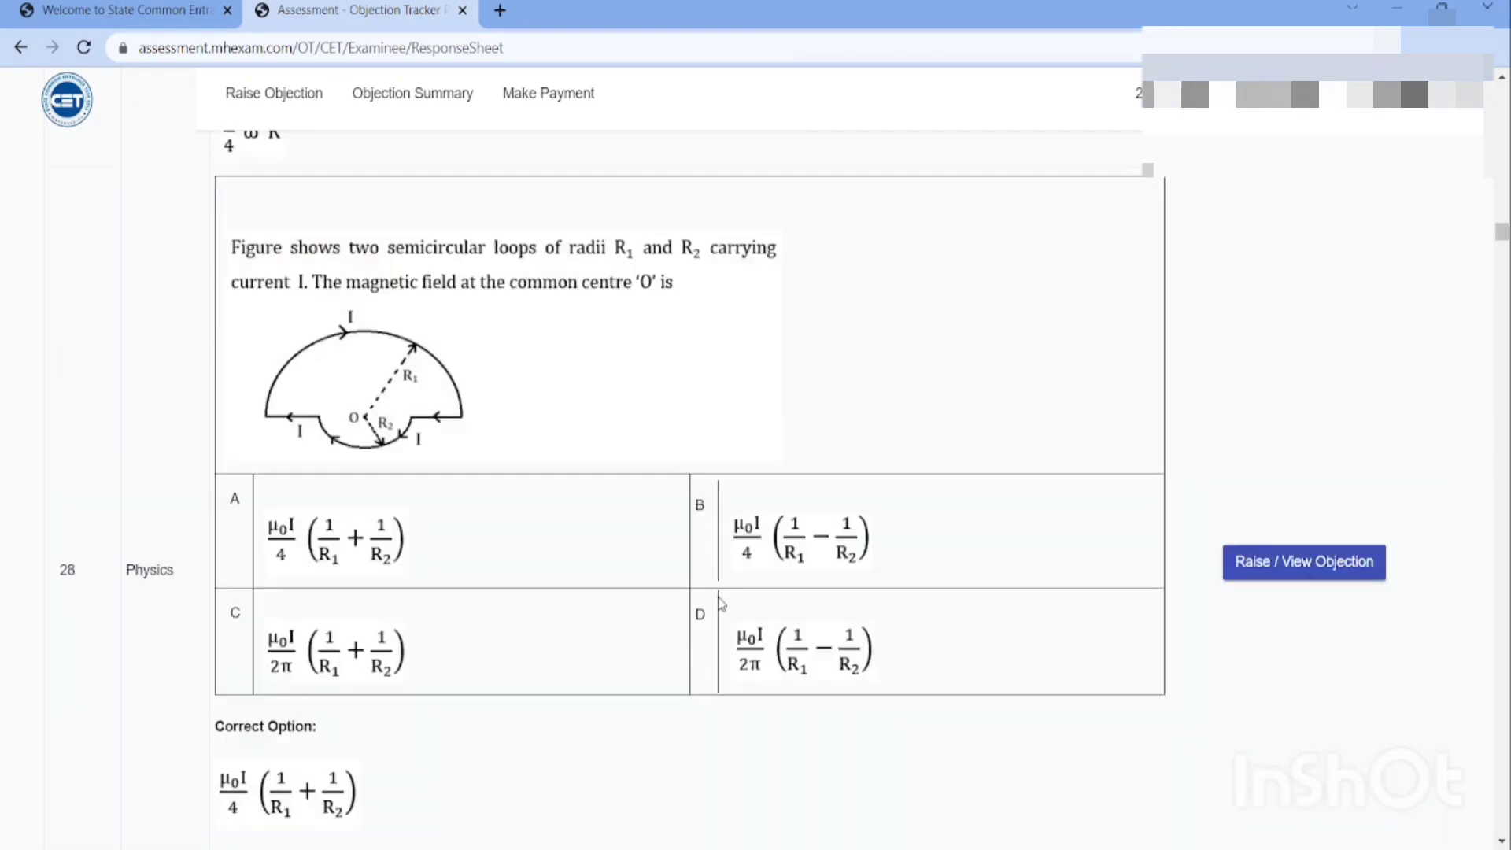
scroll(721, 605, down, 20)
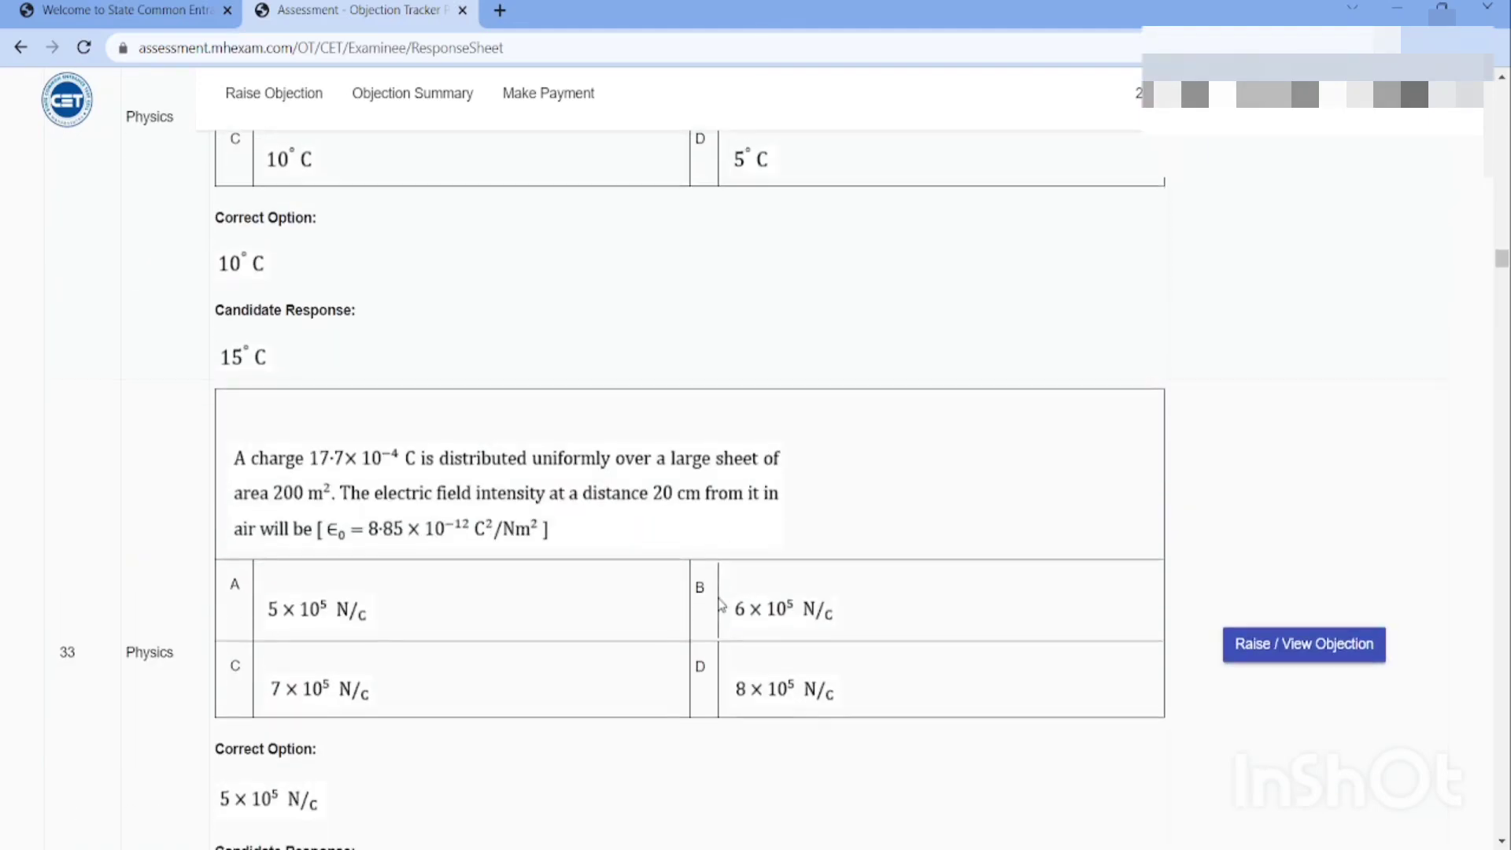
scroll(721, 605, down, 20)
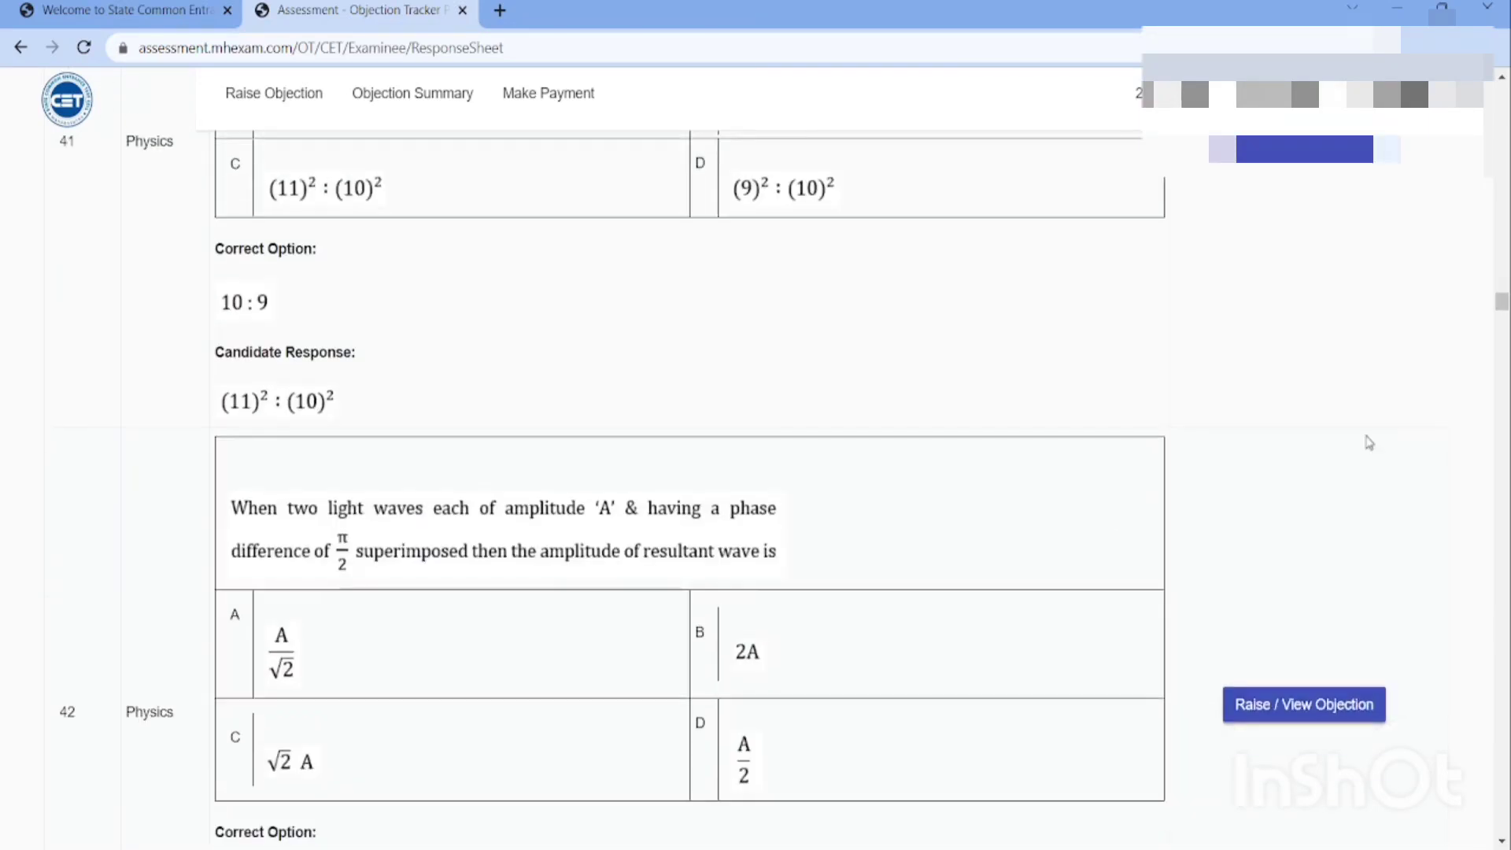
drag(1501, 303, 1504, 520)
scroll(1291, 432, down, 20)
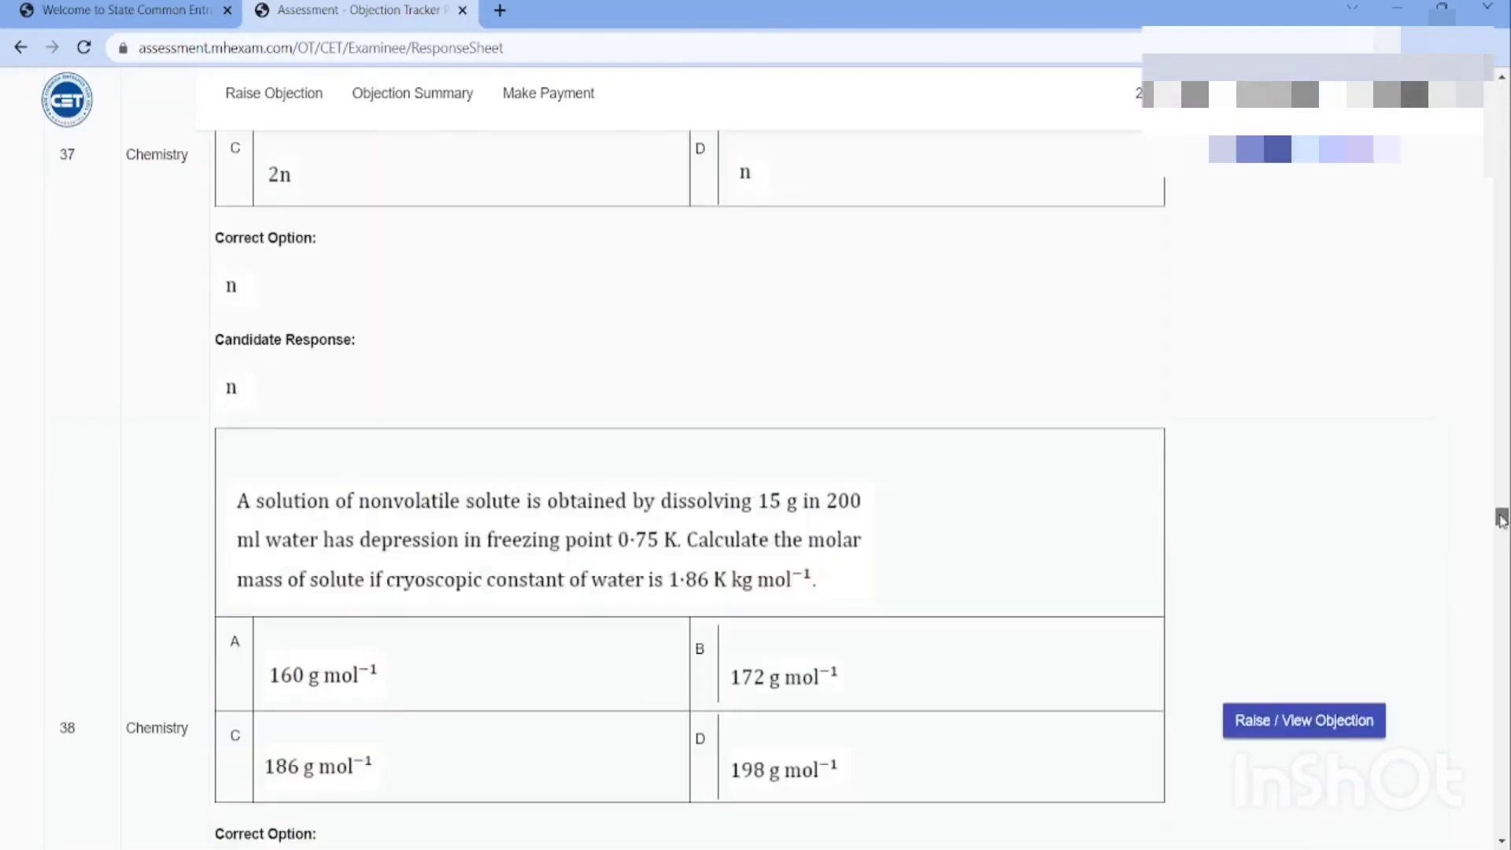
scroll(1490, 415, down, 10)
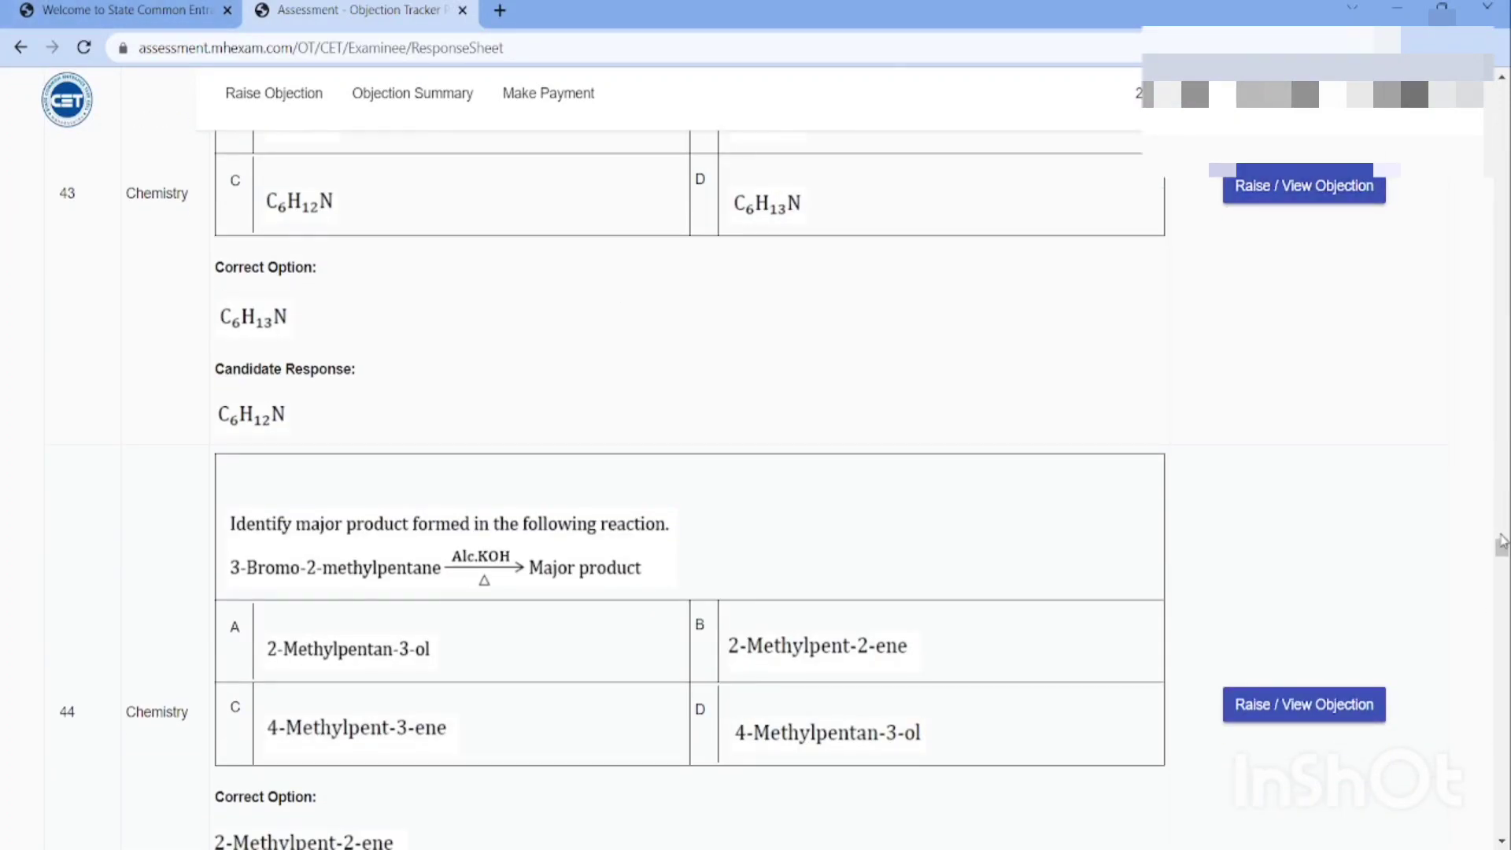
drag(1502, 548, 1504, 824)
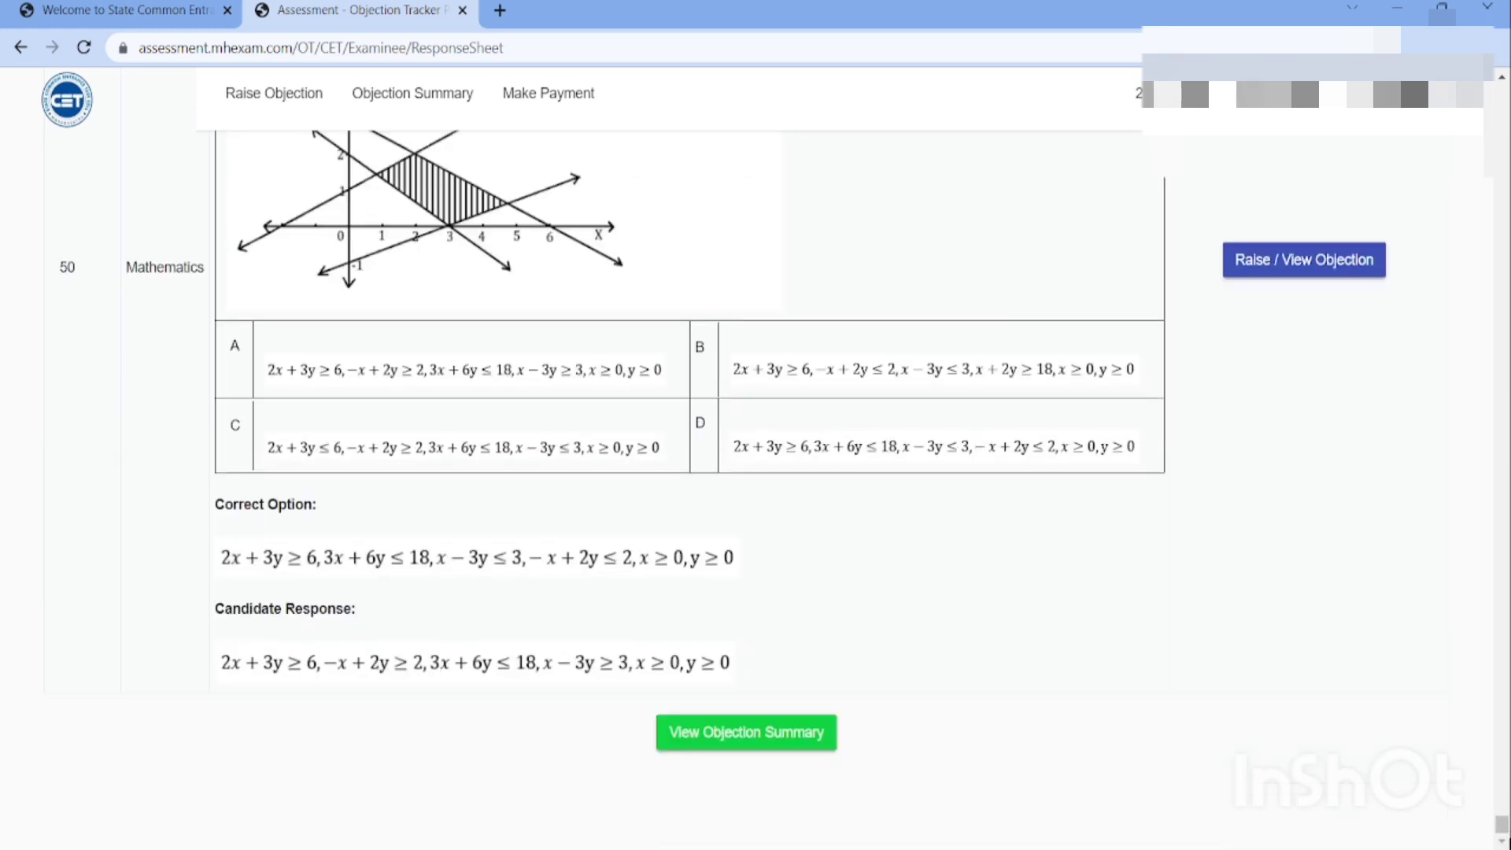
Step: Check the Objection Summary, which lists no objections, then go back to Raise Objection
click(737, 733)
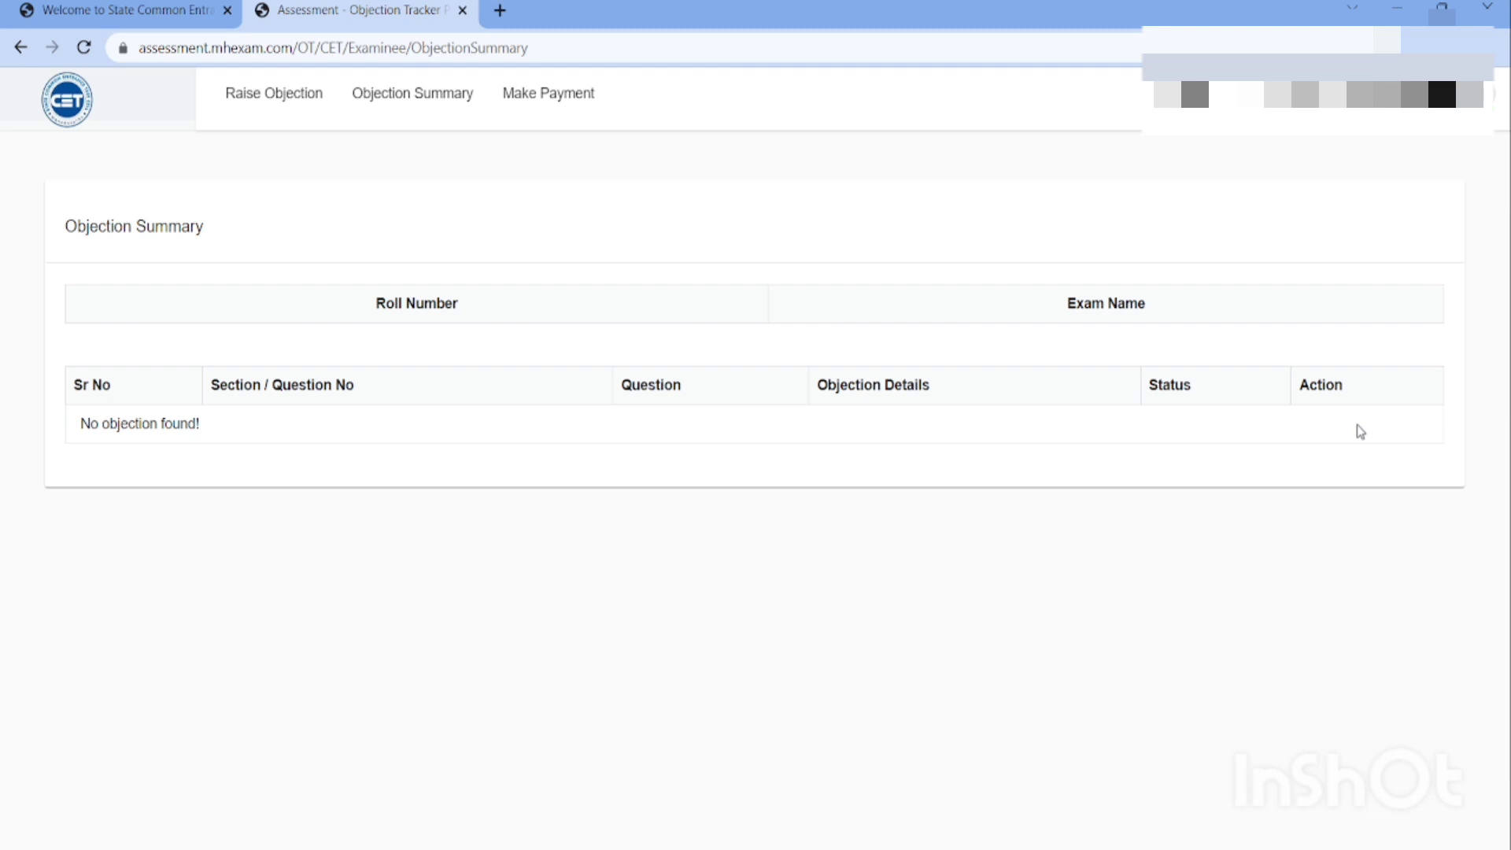
click(261, 112)
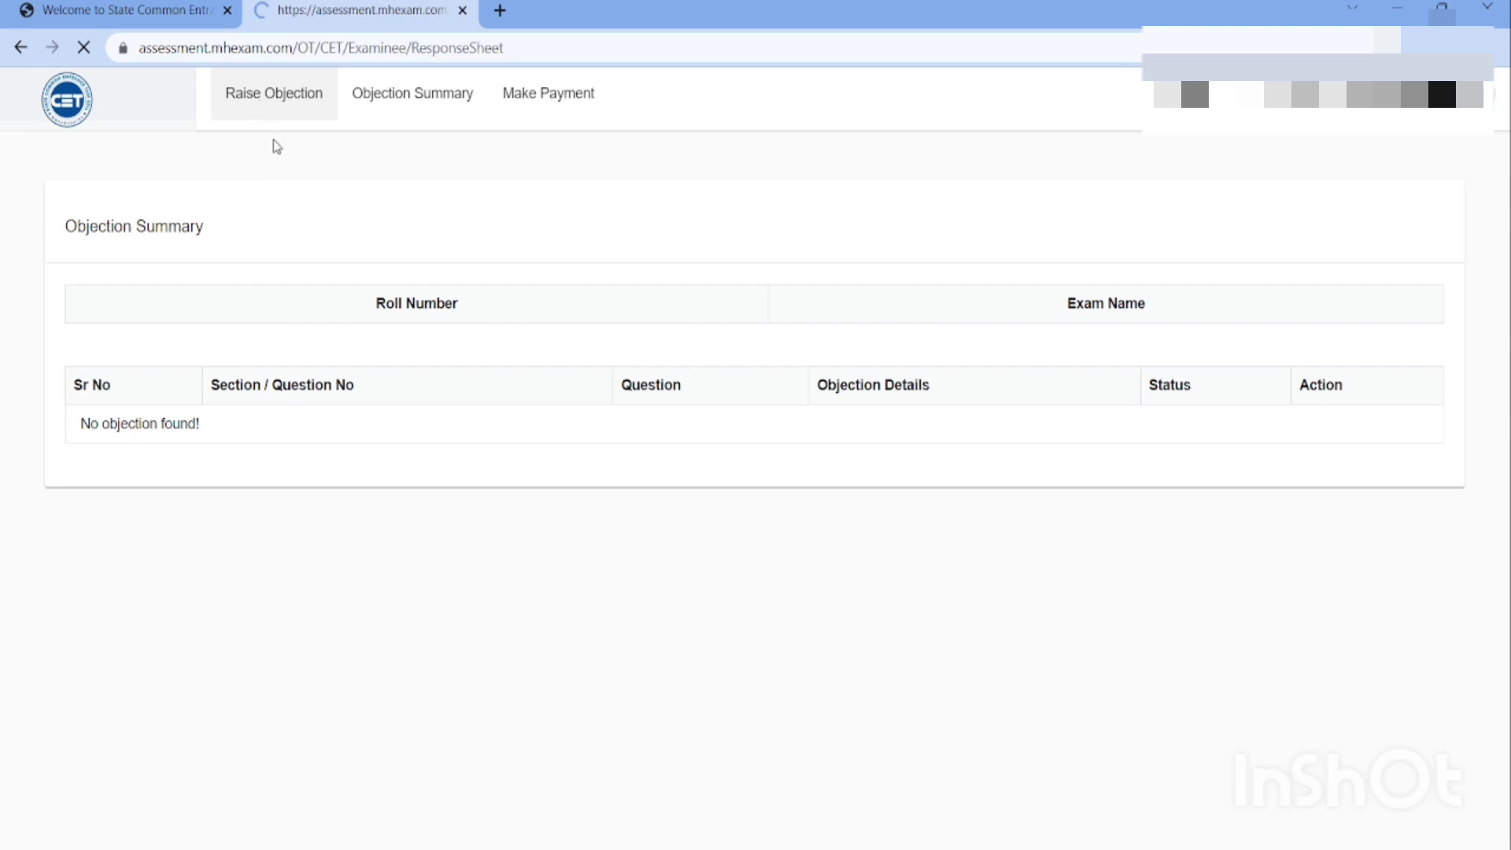